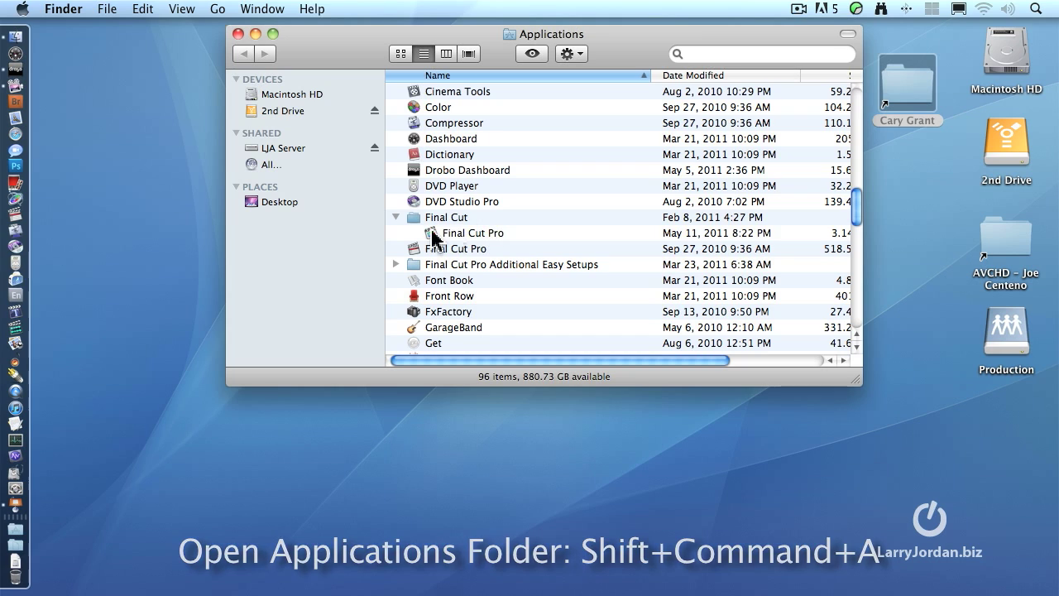
Add Final Cut Pro from the Final Cut folder in Applications to the Dock and launch it from there
{"action": "left_click_drag", "start_coordinate": [429, 236], "coordinate": [14, 211]}
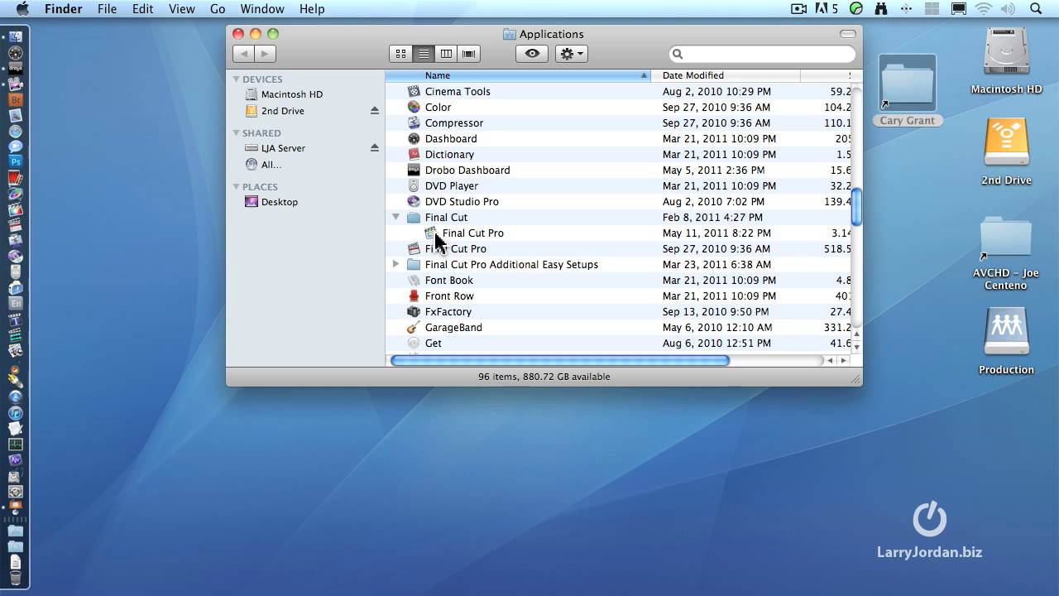
{"action": "left_click", "coordinate": [238, 33]}
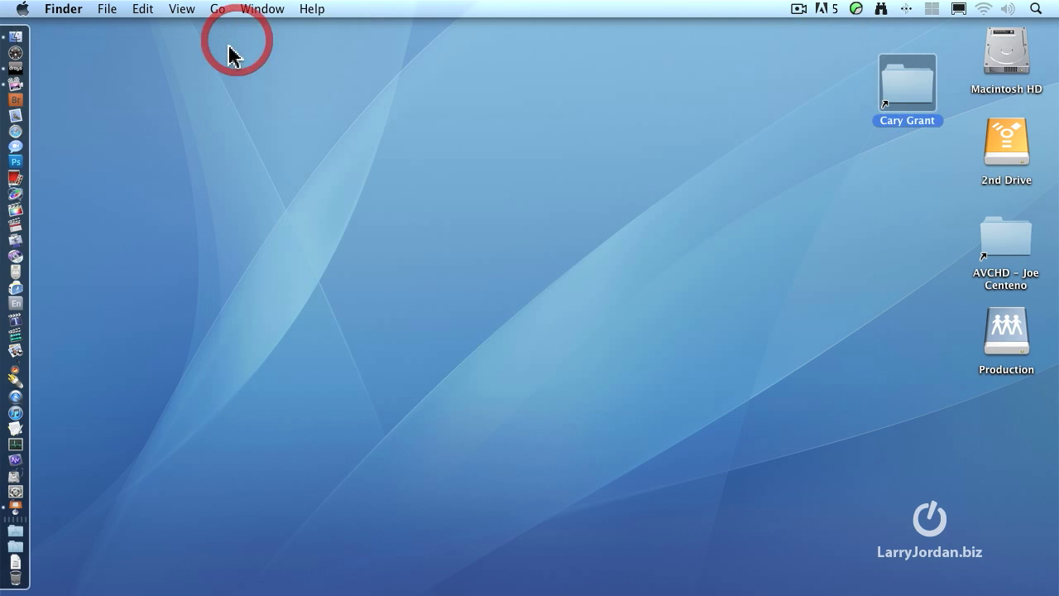
{"action": "left_click", "coordinate": [15, 215]}
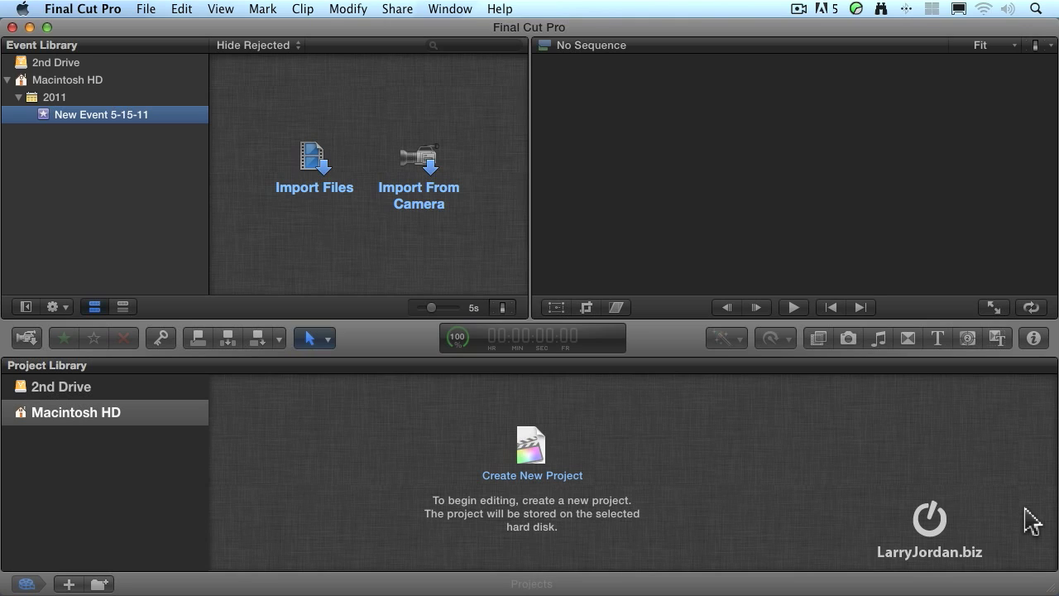
Create a new event on 2nd Drive and name it Gnome Project
{"action": "left_click", "coordinate": [62, 74]}
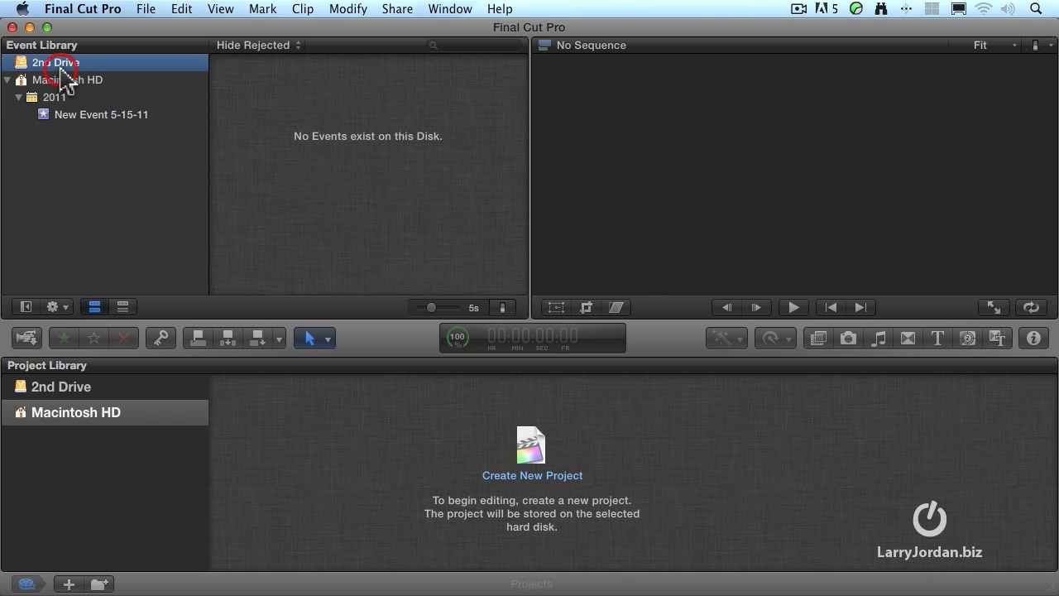
{"action": "left_click", "coordinate": [147, 8]}
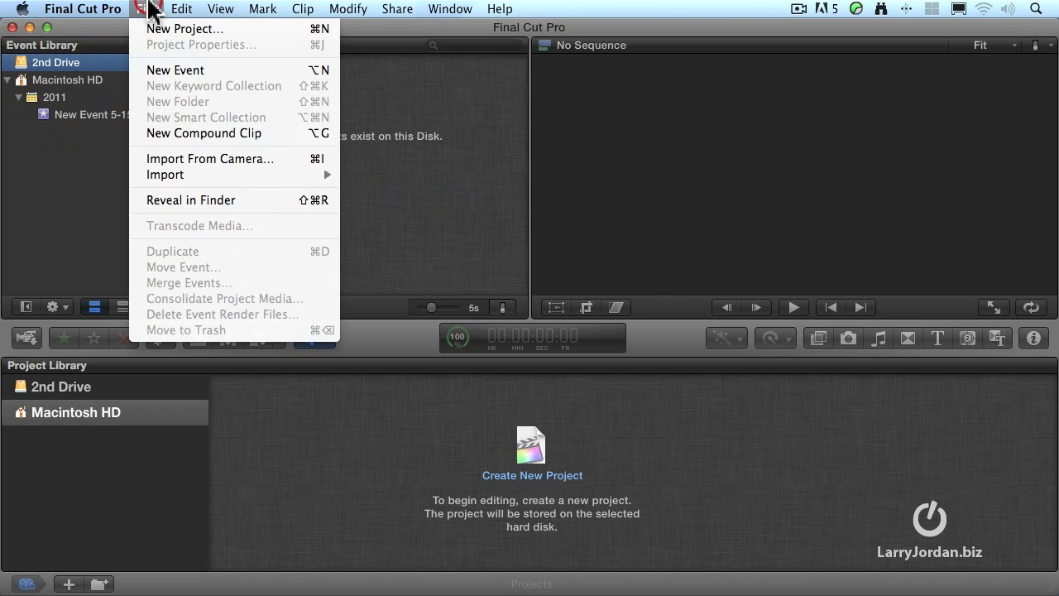
{"action": "left_click", "coordinate": [183, 73]}
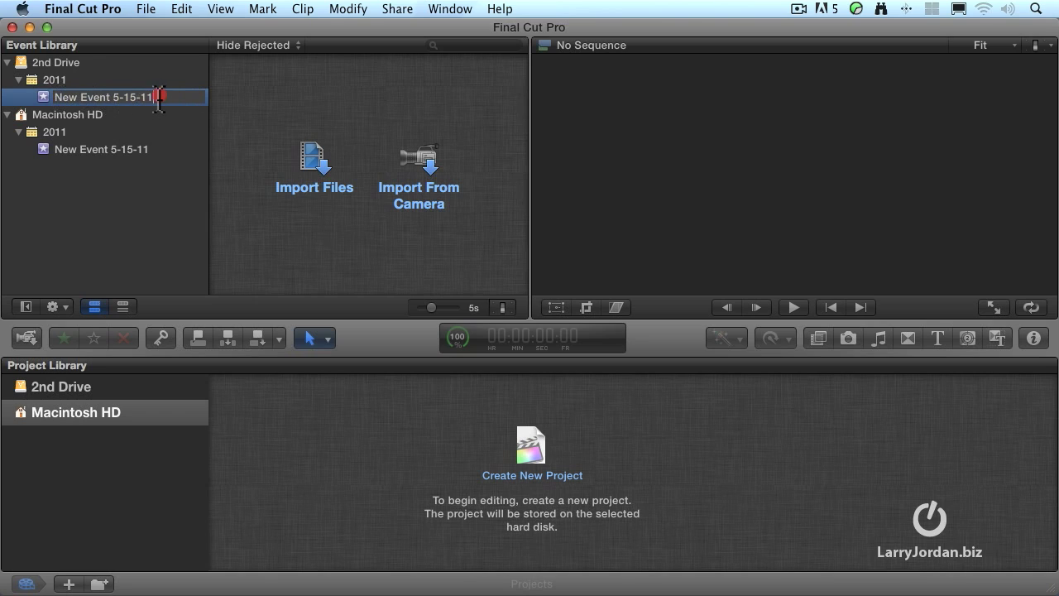
{"action": "left_click", "coordinate": [53, 97]}
{"action": "triple_click", "coordinate": [53, 96]}
{"action": "type", "text": "Gnome Project"}
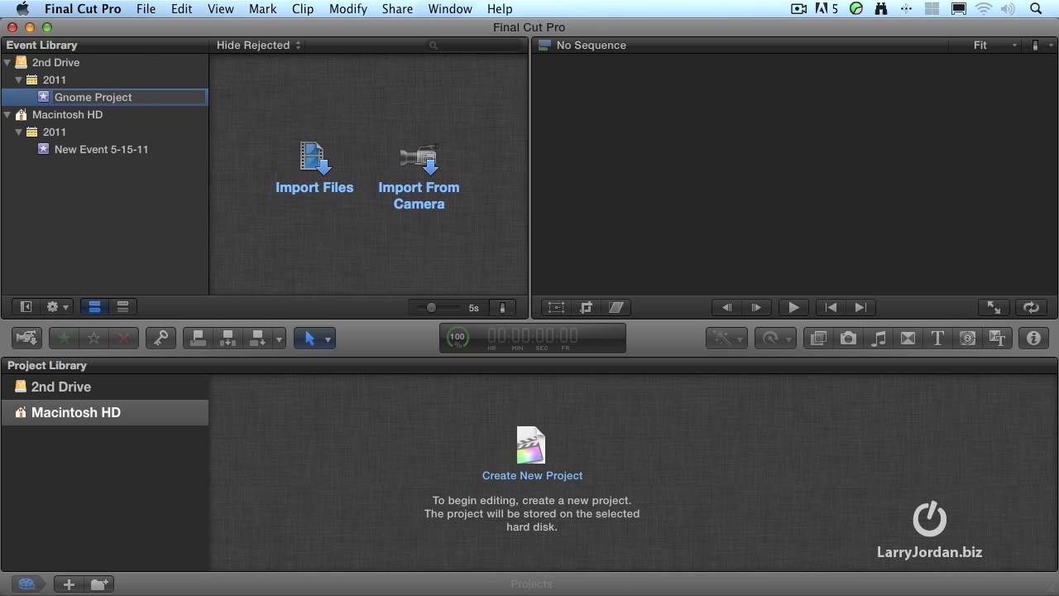
{"action": "key", "text": "Return"}
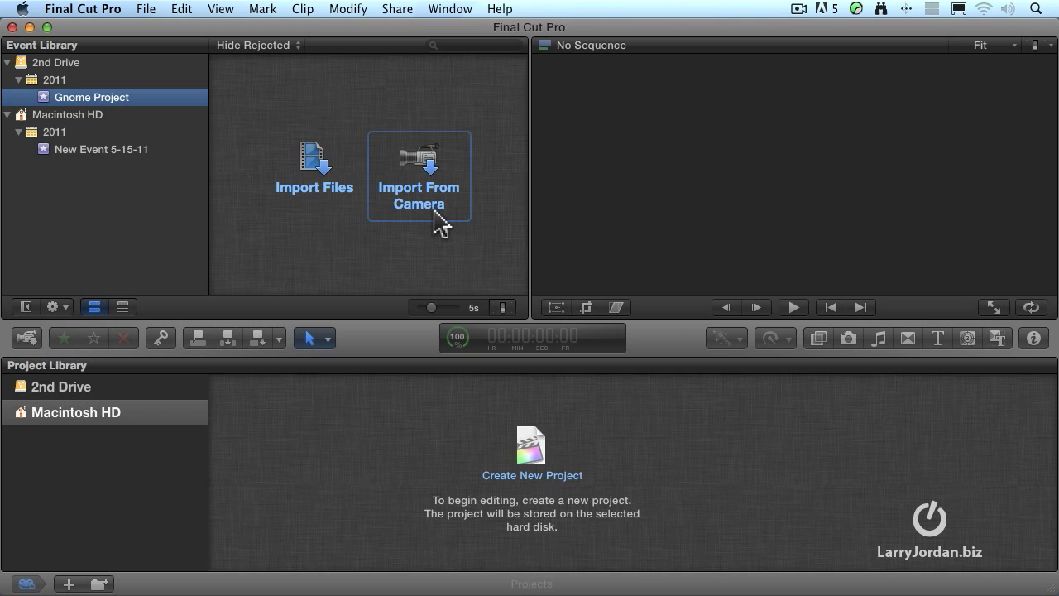
Open the AVCHD footage folder from Media Samples on 2nd Drive as a camera archive and display its clips in Camera Import
{"action": "left_click", "coordinate": [434, 211]}
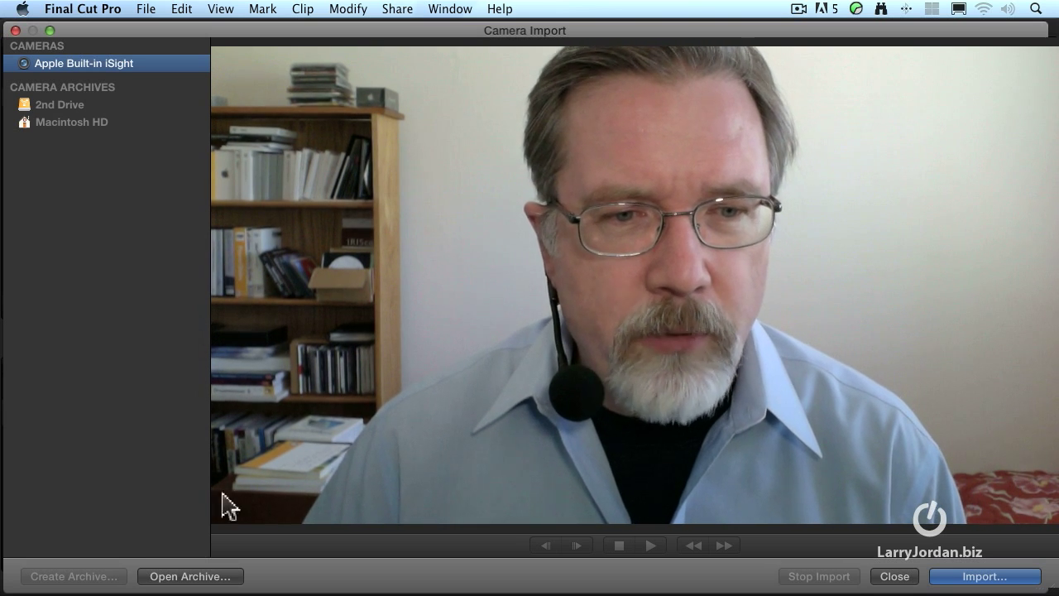
{"action": "left_click", "coordinate": [217, 580]}
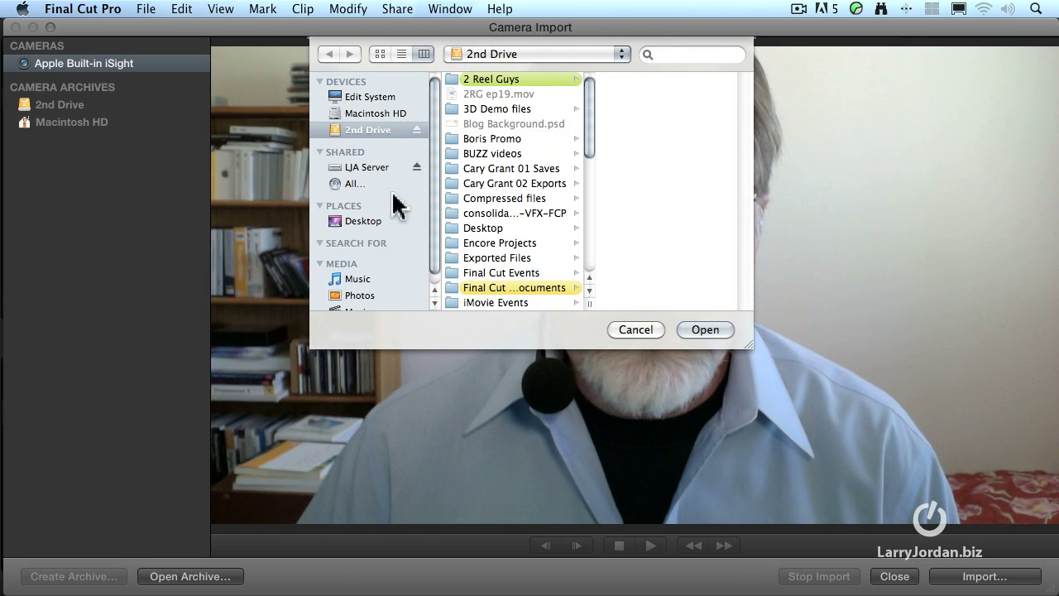
{"action": "left_click", "coordinate": [344, 130]}
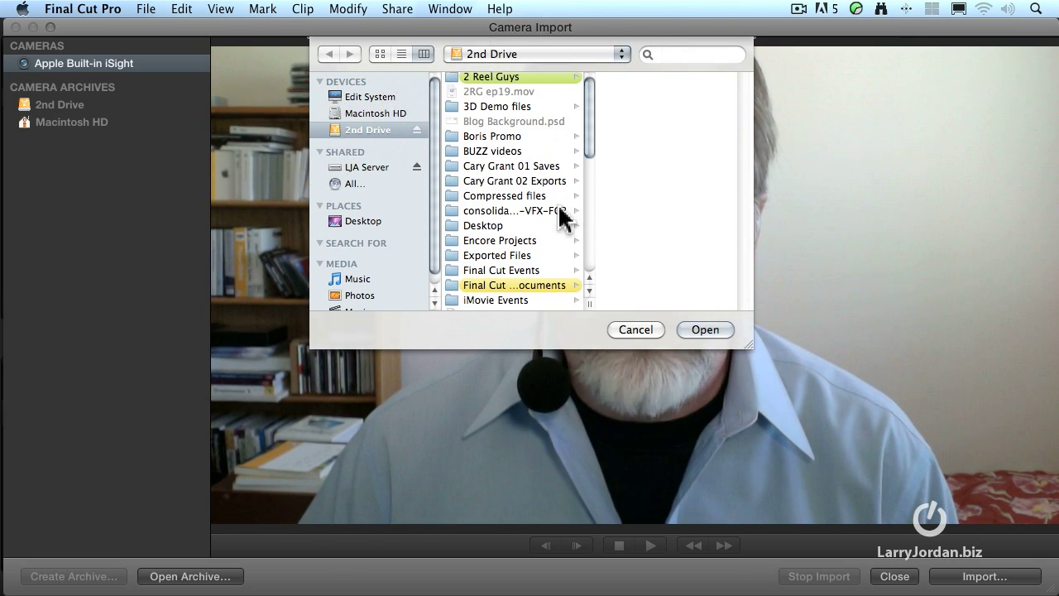
{"action": "scroll", "coordinate": [556, 217], "scroll_direction": "down", "scroll_amount": 3}
{"action": "scroll", "coordinate": [546, 231], "scroll_direction": "down", "scroll_amount": 3}
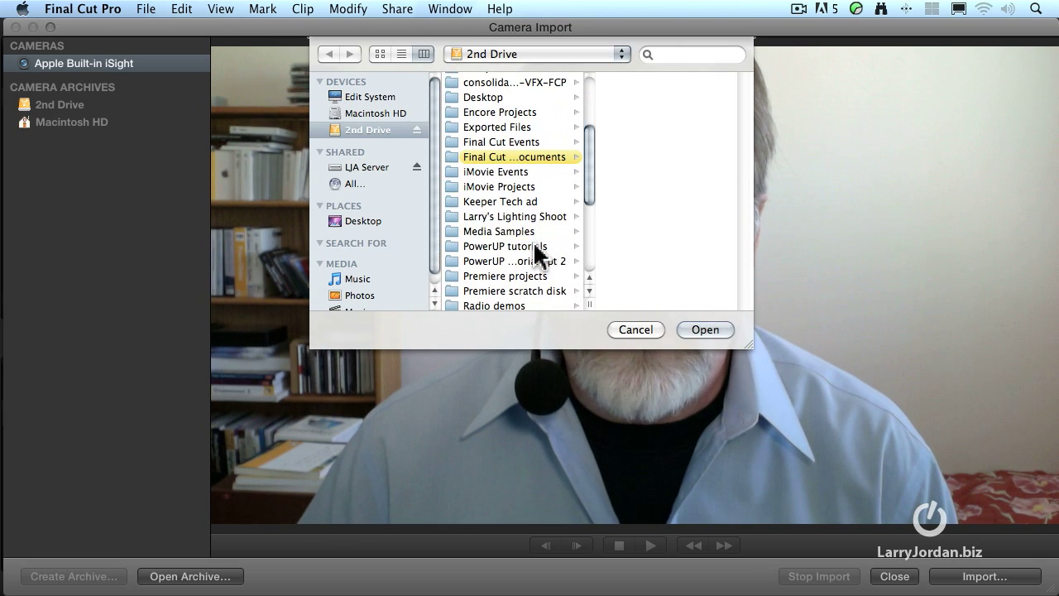
{"action": "left_click", "coordinate": [513, 234]}
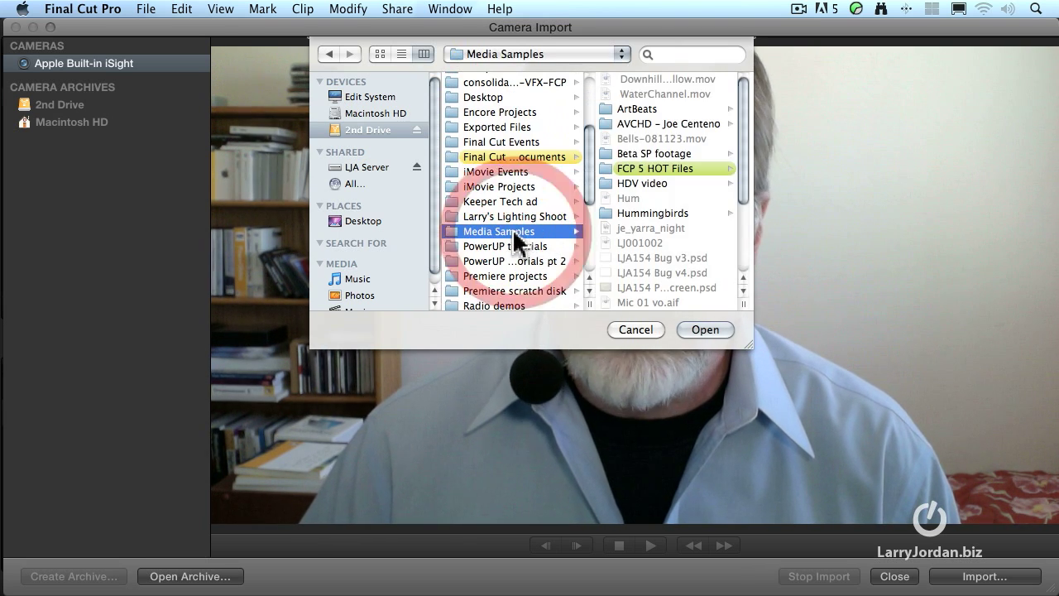
{"action": "left_click", "coordinate": [629, 123]}
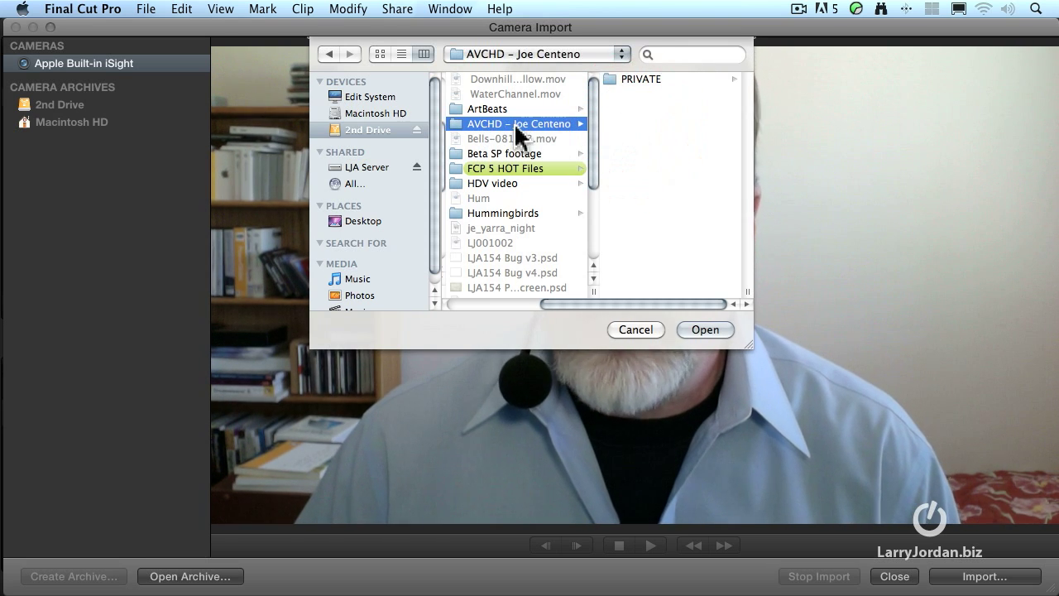
{"action": "left_click", "coordinate": [704, 329]}
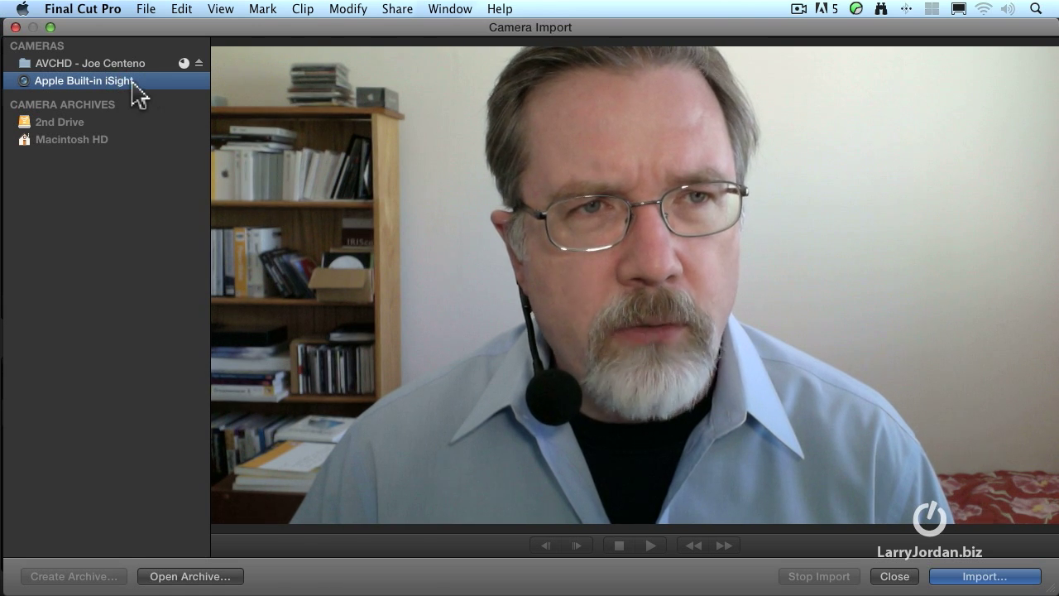
{"action": "left_click", "coordinate": [135, 64]}
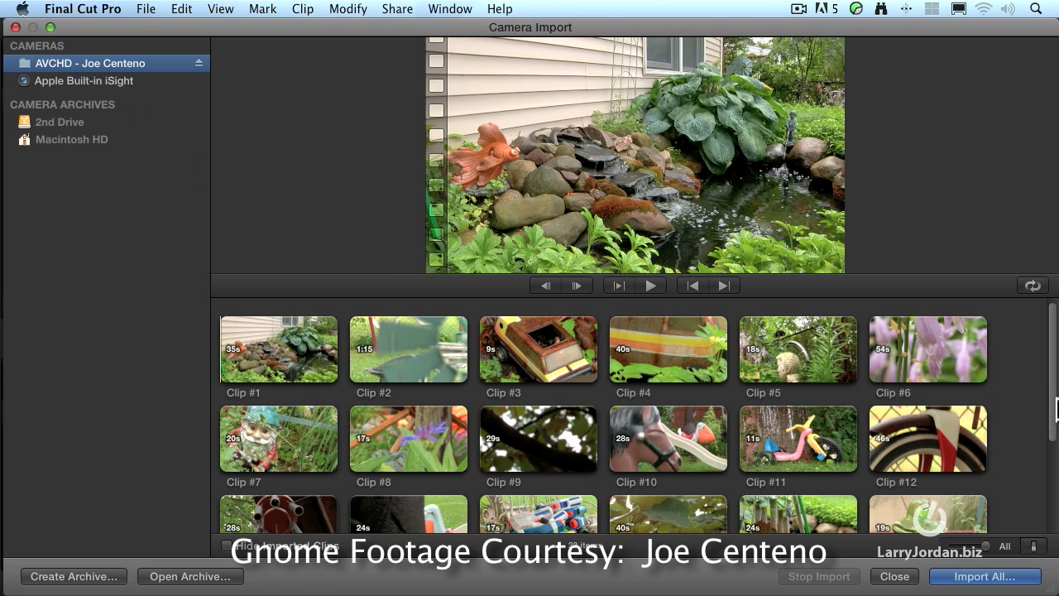
{"action": "left_click_drag", "start_coordinate": [1056, 397], "coordinate": [1055, 373]}
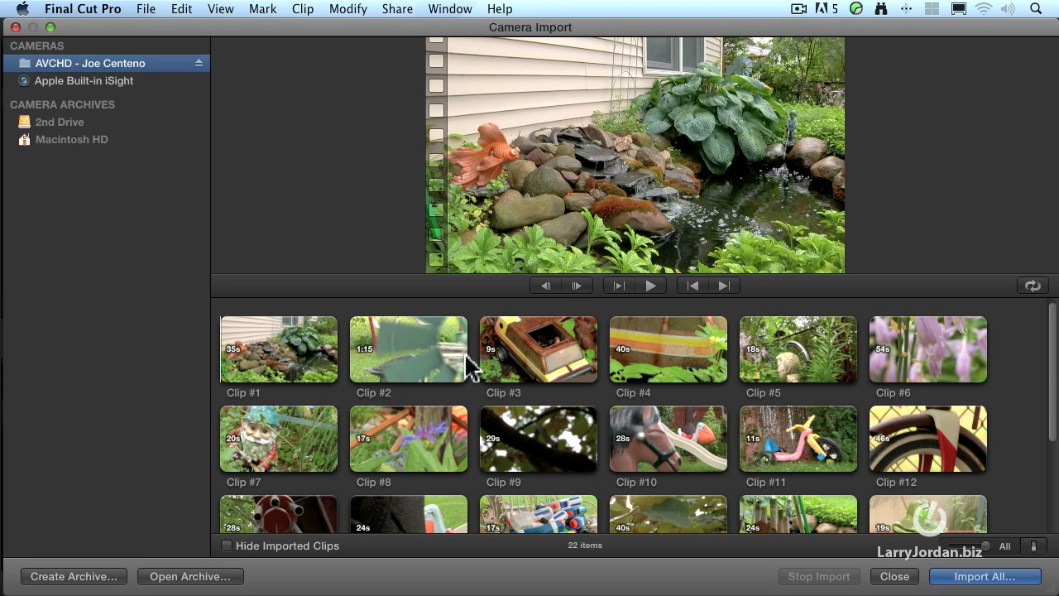
{"action": "left_click", "coordinate": [232, 365]}
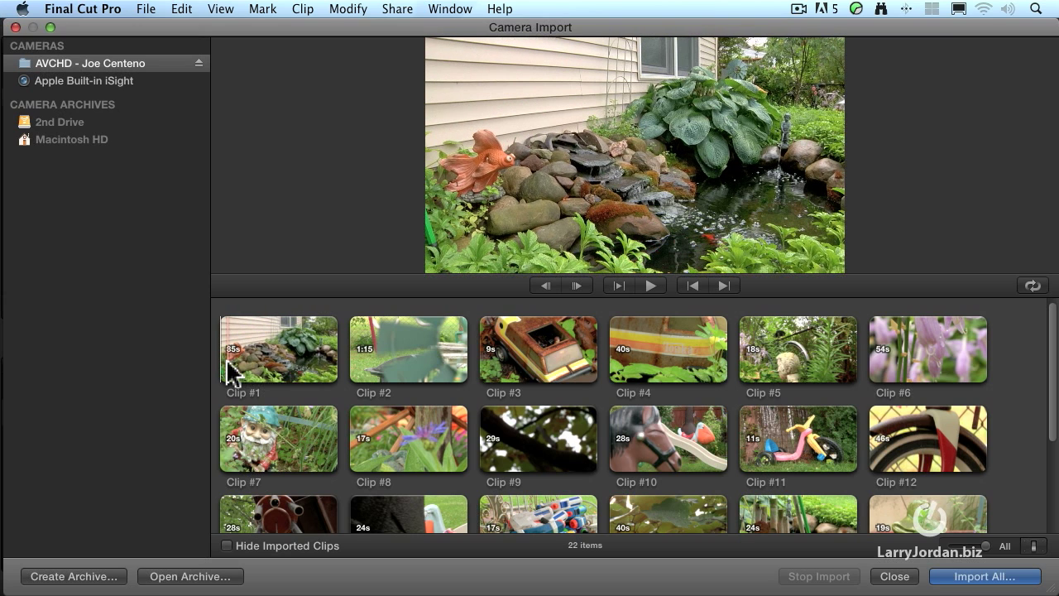
{"action": "left_click_drag", "start_coordinate": [232, 373], "coordinate": [295, 365]}
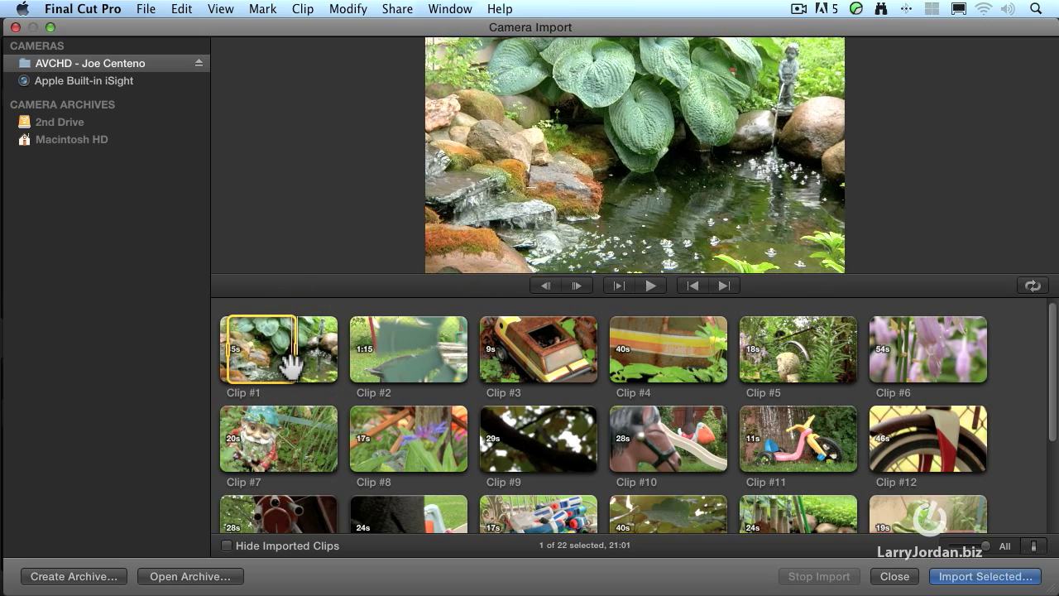
{"action": "key", "text": "super+shift+a"}
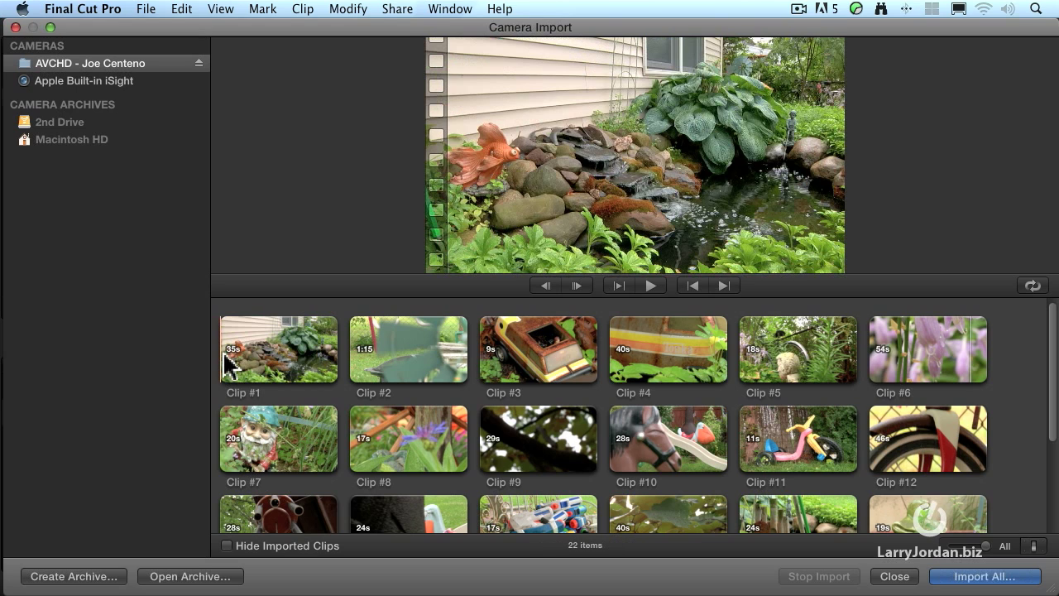
{"action": "left_click_drag", "start_coordinate": [226, 364], "coordinate": [289, 356]}
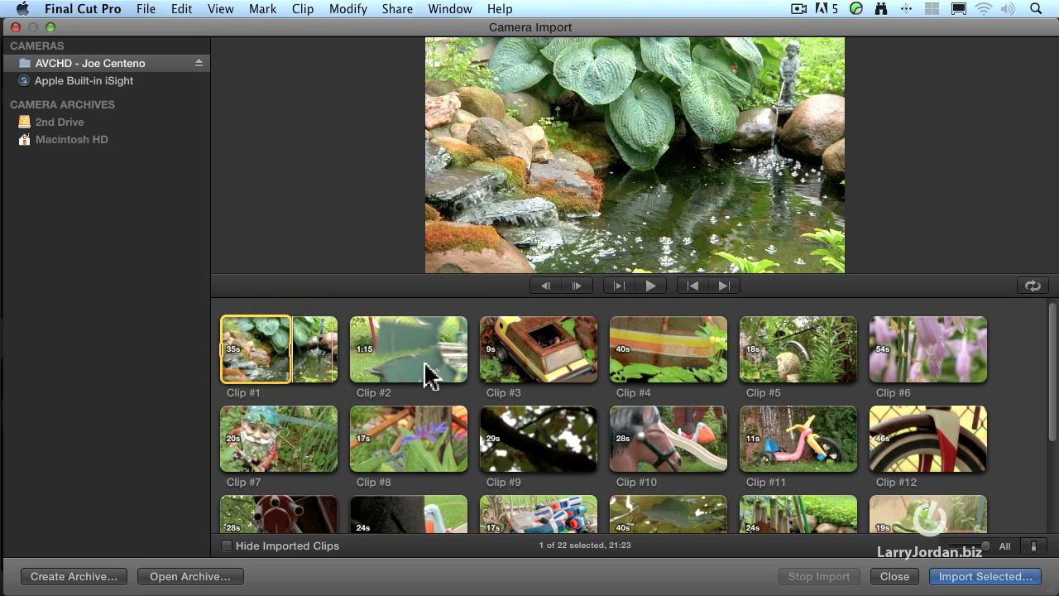
{"action": "left_click", "coordinate": [914, 361], "text": "super"}
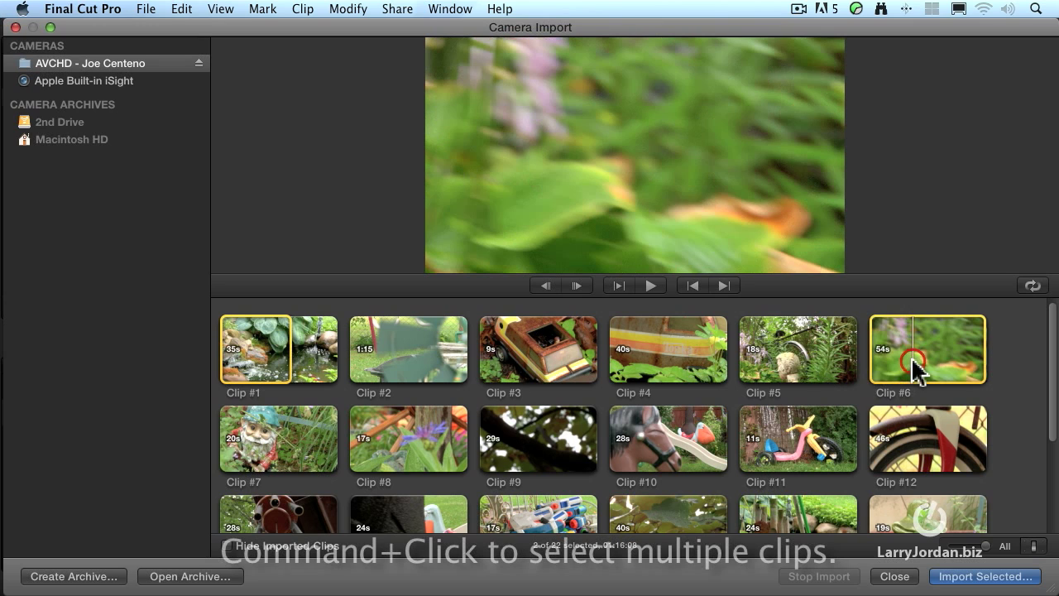
{"action": "left_click", "coordinate": [256, 439], "text": "super"}
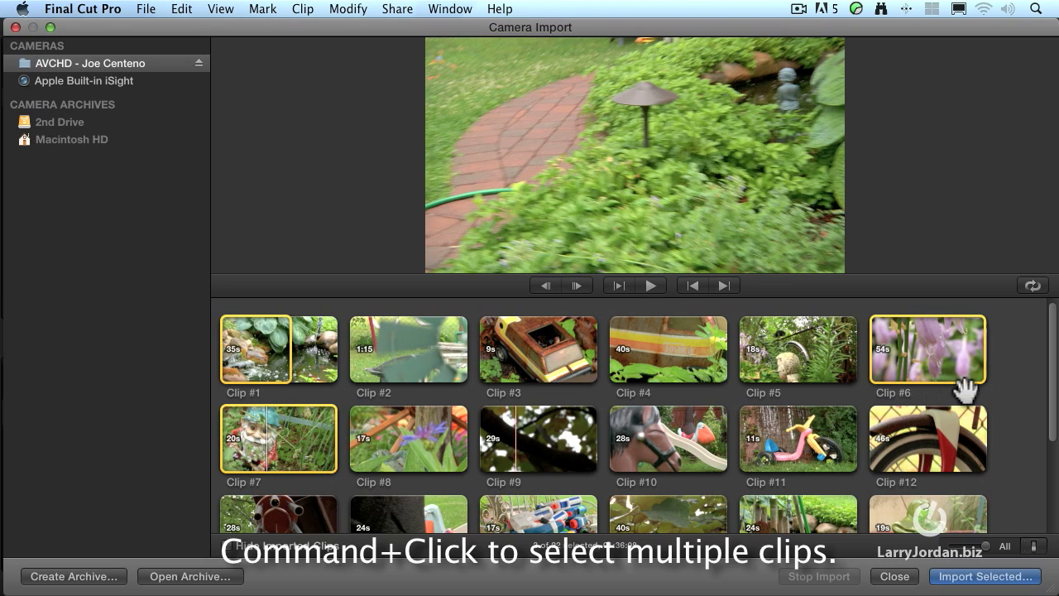
{"action": "left_click", "coordinate": [1017, 395]}
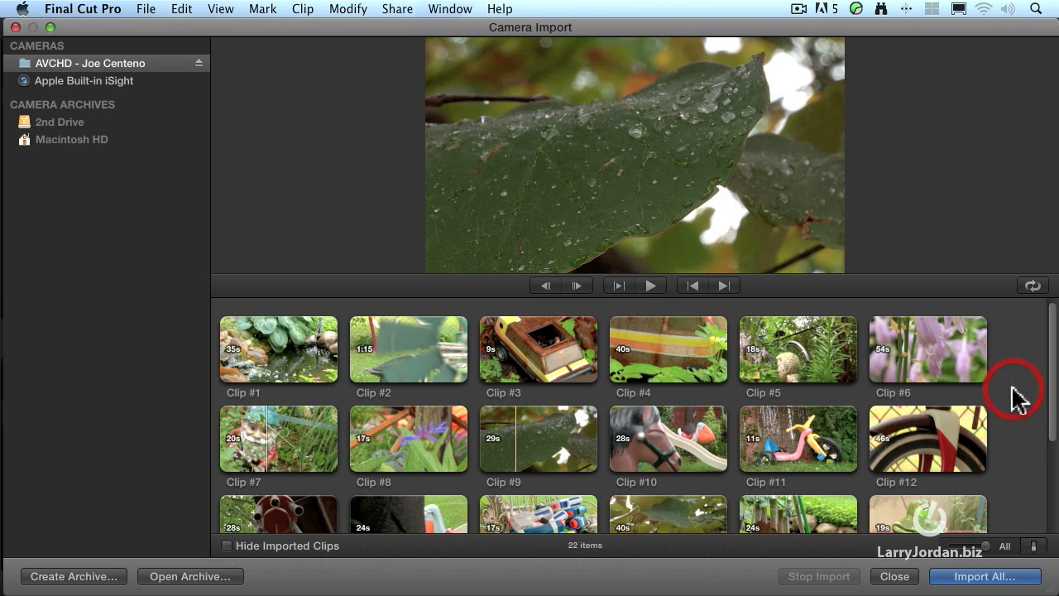
{"action": "left_click_drag", "start_coordinate": [223, 359], "coordinate": [292, 359]}
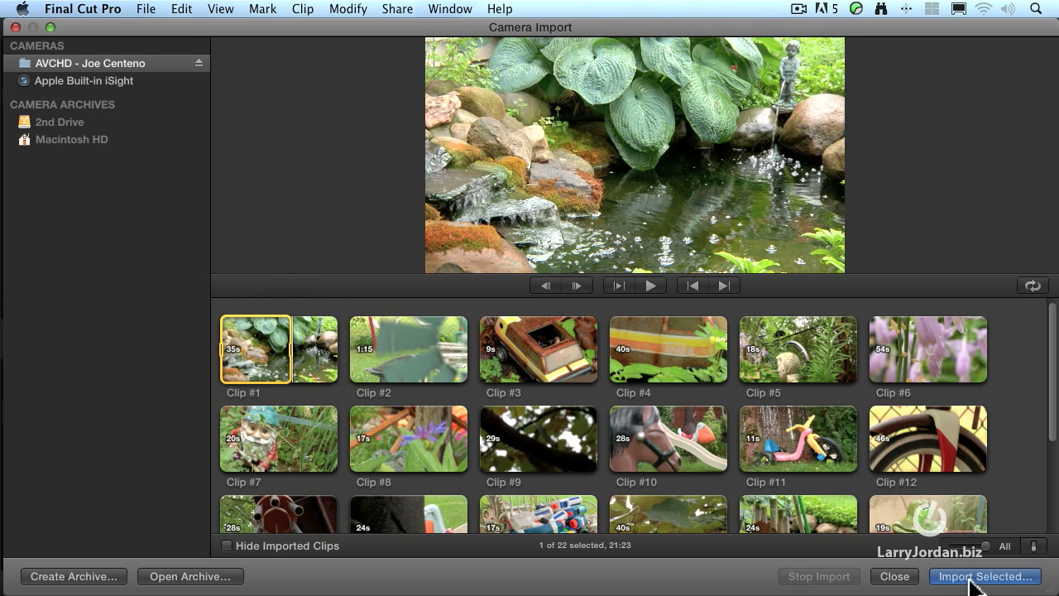
{"action": "left_click_drag", "start_coordinate": [956, 356], "coordinate": [984, 355]}
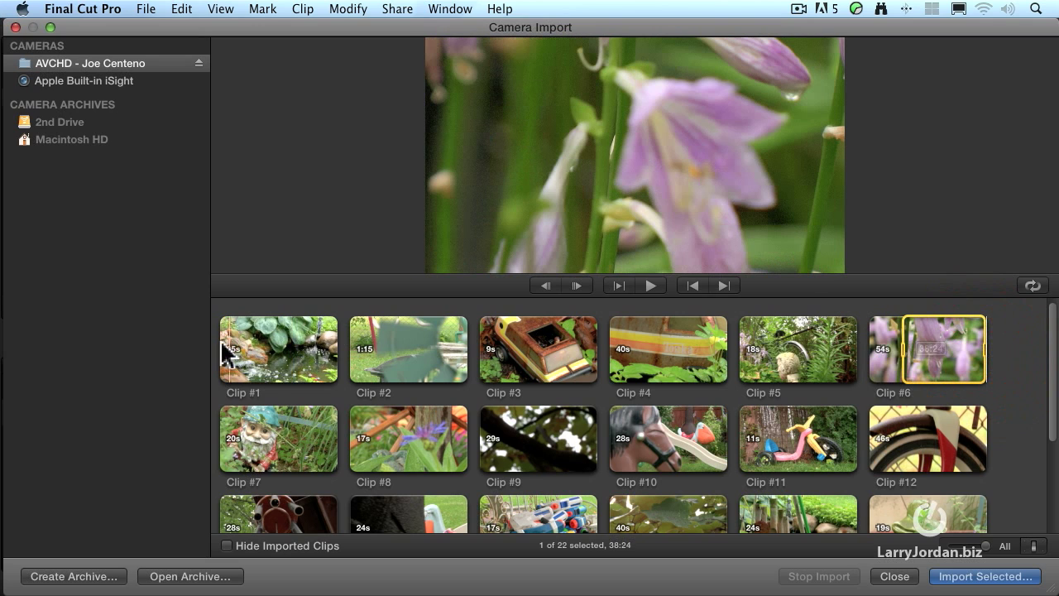
{"action": "left_click_drag", "start_coordinate": [223, 351], "coordinate": [291, 348]}
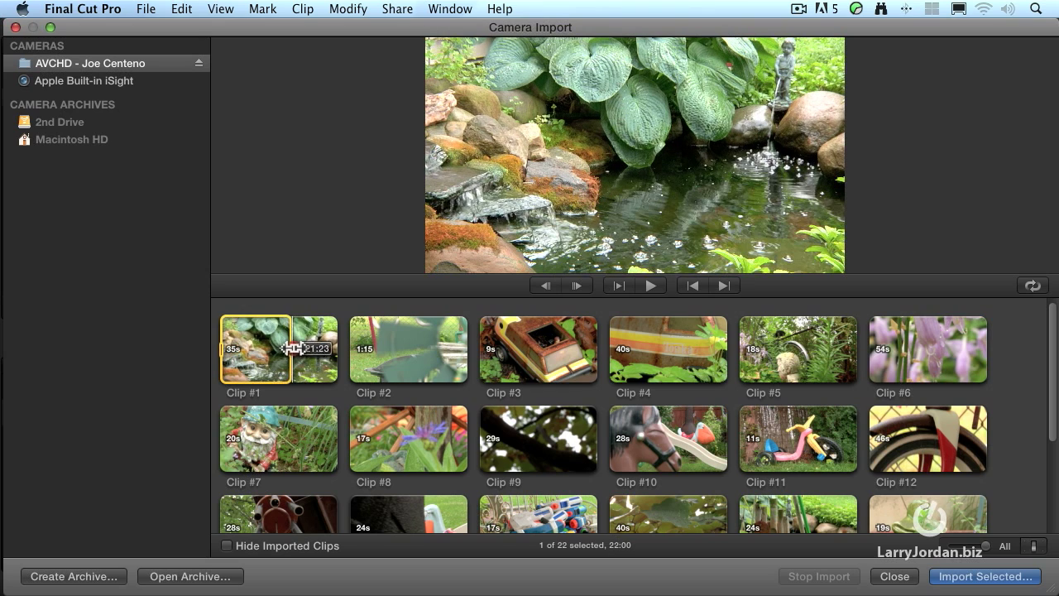
{"action": "left_click_drag", "start_coordinate": [917, 355], "coordinate": [984, 355]}
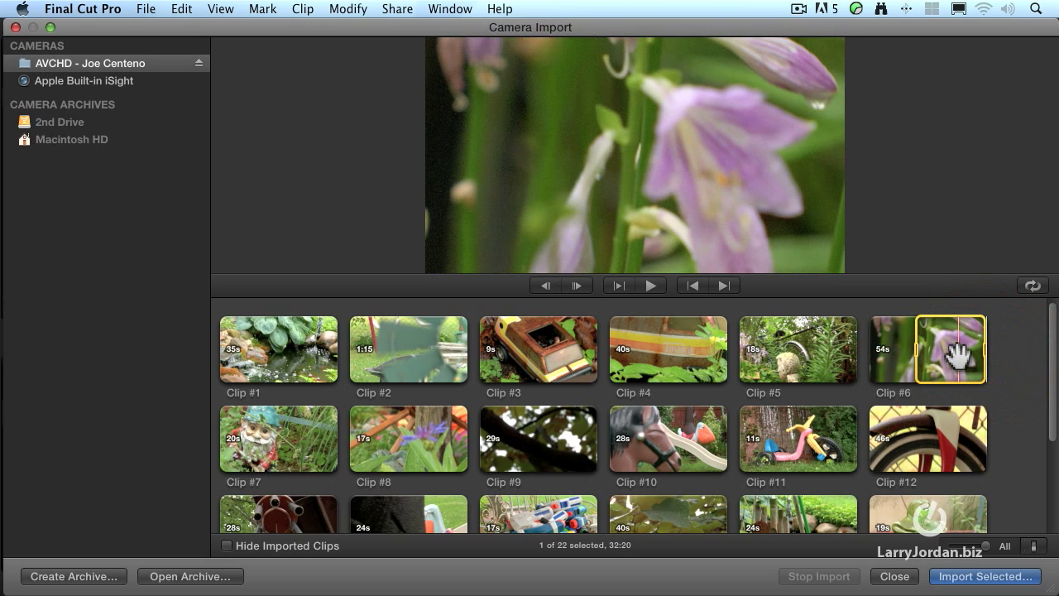
Select about the first 22 seconds of Clip #1 together with the whole of Clips #6, #7 and #11
{"action": "left_click_drag", "start_coordinate": [217, 360], "coordinate": [294, 354]}
{"action": "left_click", "coordinate": [928, 379], "text": "super"}
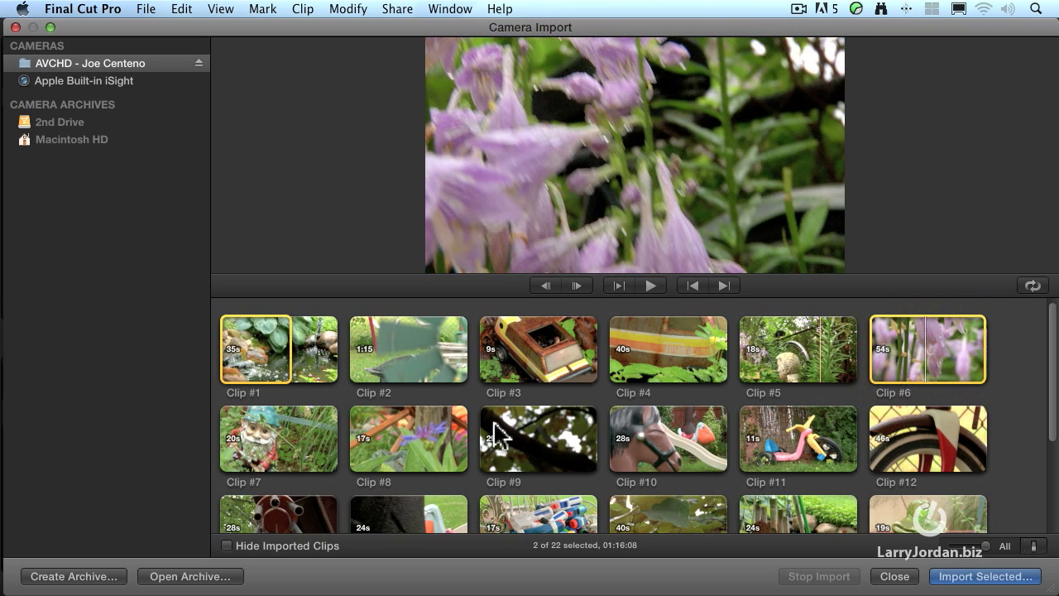
{"action": "left_click", "coordinate": [252, 443], "text": "super"}
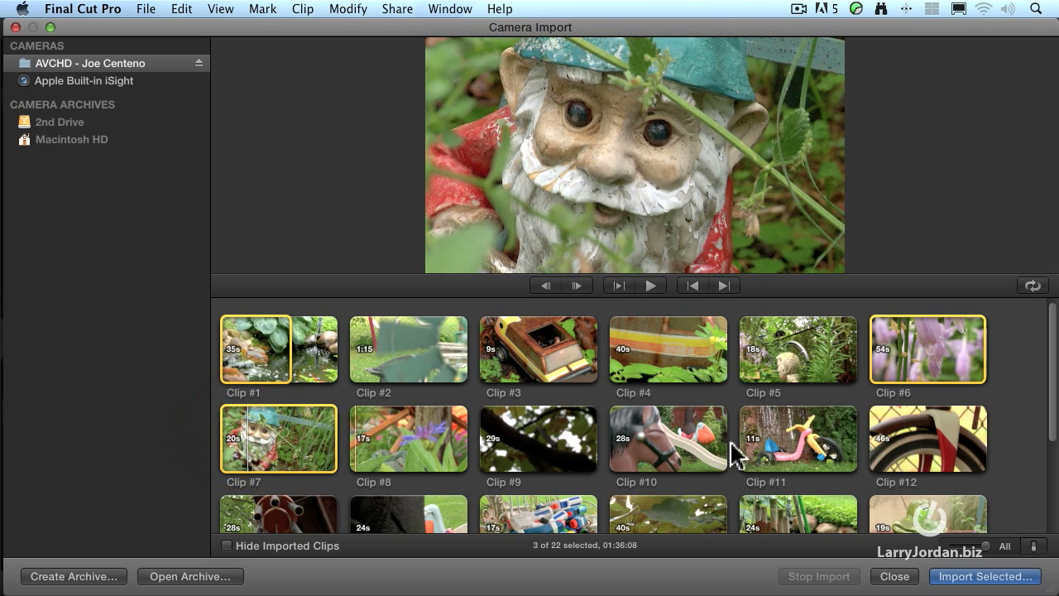
{"action": "left_click", "coordinate": [772, 445], "text": "super"}
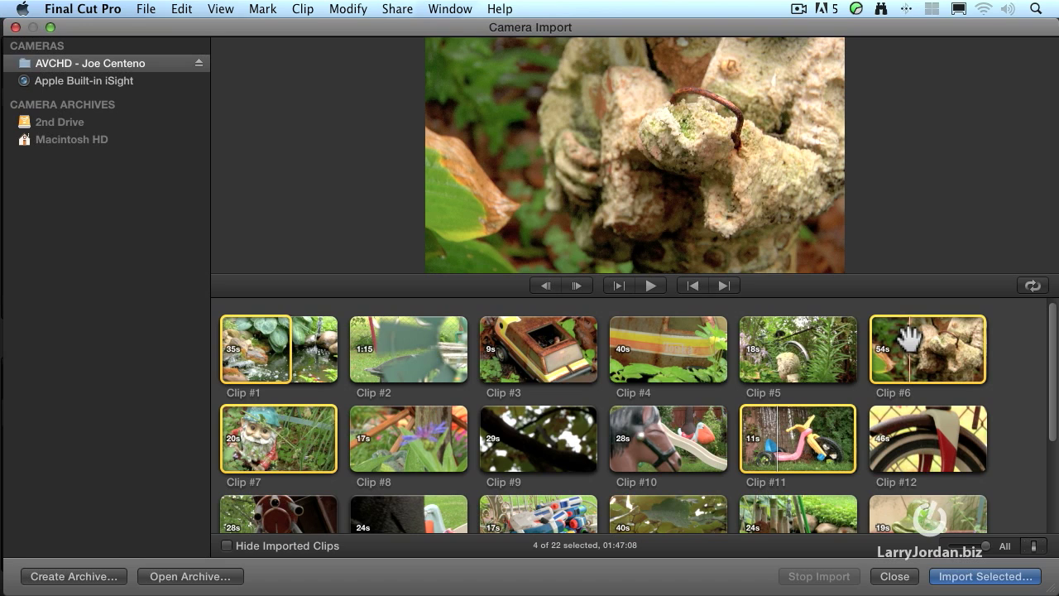
Open the import options for the selected clips, with the existing event Gnome Project as the destination
{"action": "left_click", "coordinate": [985, 577]}
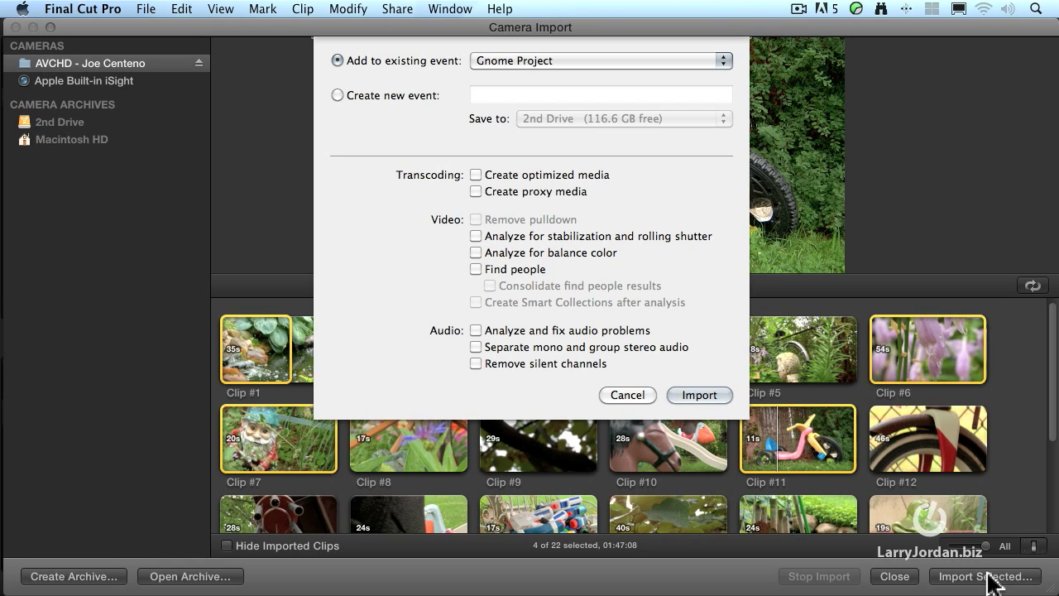
{"action": "left_click", "coordinate": [612, 63]}
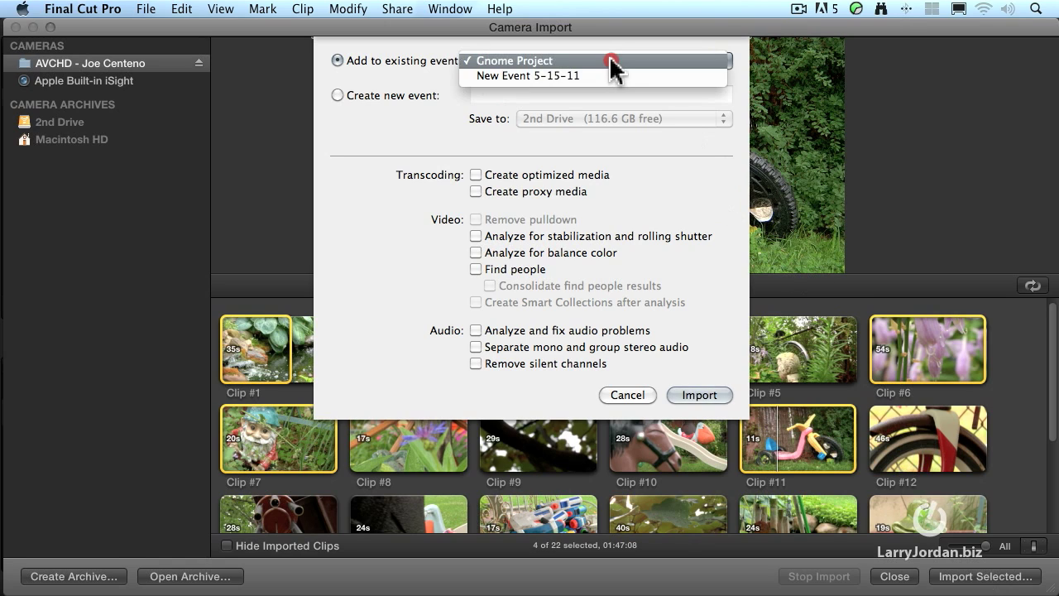
{"action": "left_click", "coordinate": [422, 77]}
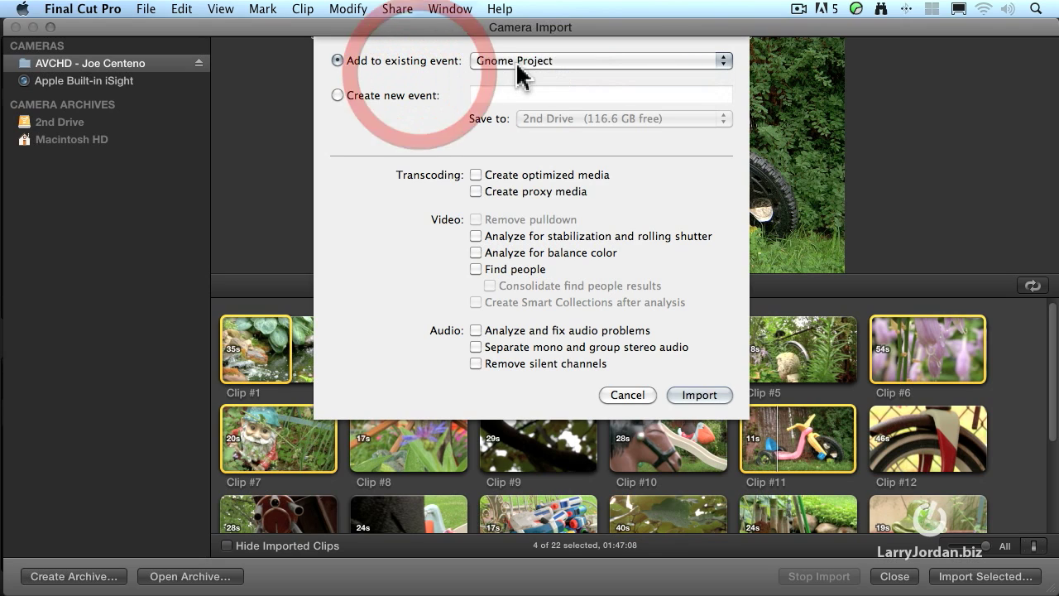
{"action": "left_click", "coordinate": [566, 64]}
{"action": "left_click", "coordinate": [566, 63]}
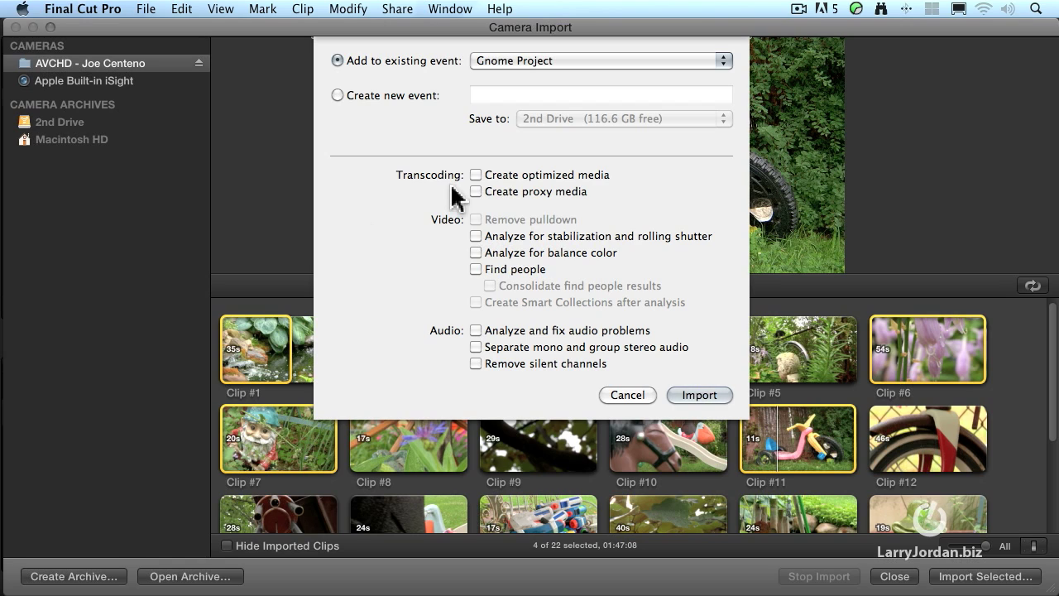
Choose to create optimized media as the only transcoding option for the import
{"action": "left_click", "coordinate": [475, 174]}
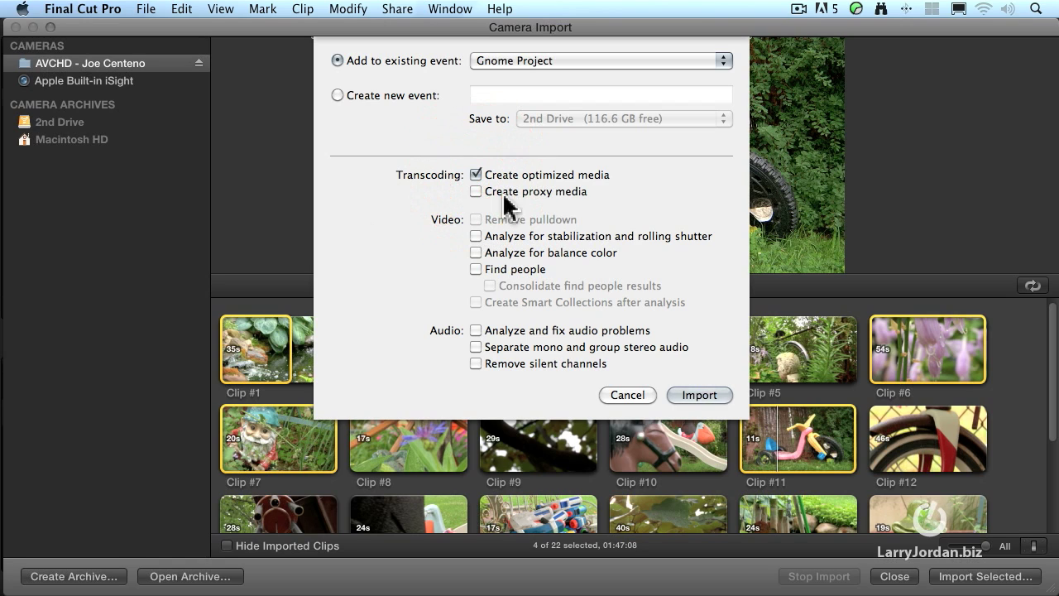
{"action": "mouse_move", "coordinate": [610, 183]}
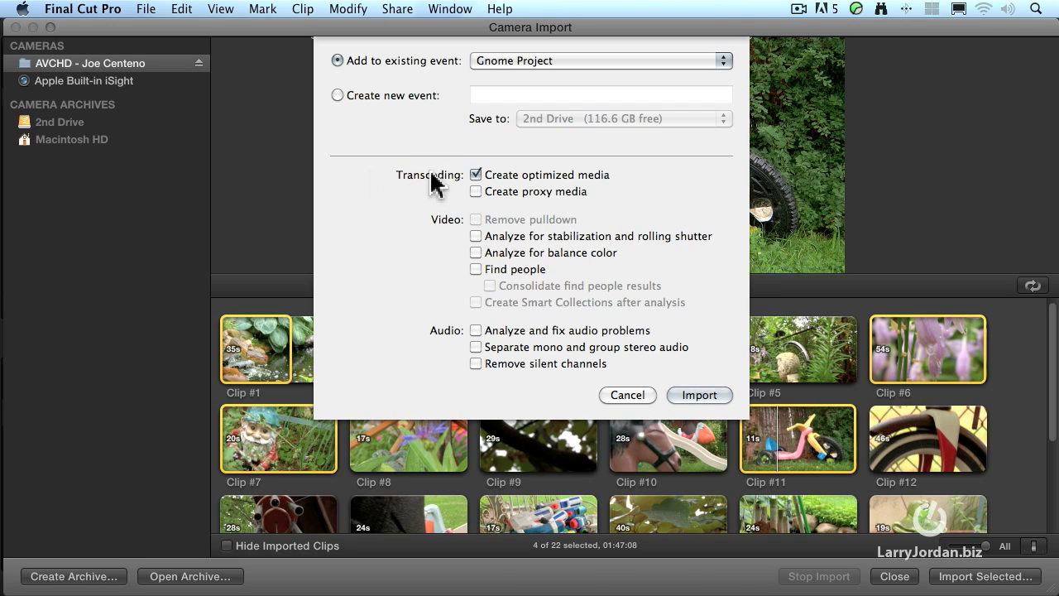
{"action": "left_click", "coordinate": [475, 174]}
{"action": "left_click", "coordinate": [477, 193]}
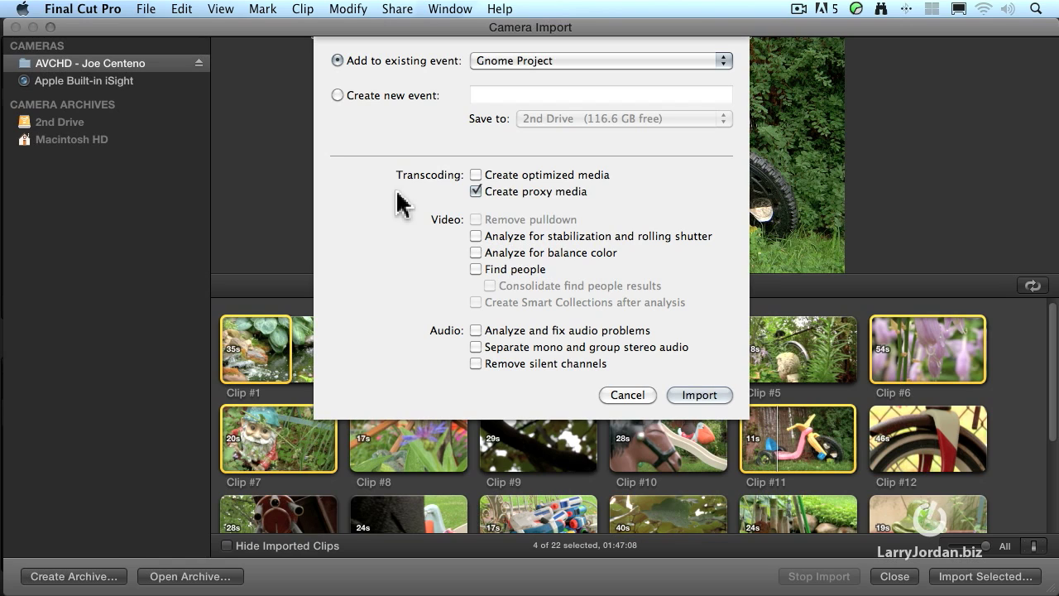
{"action": "left_click", "coordinate": [476, 192]}
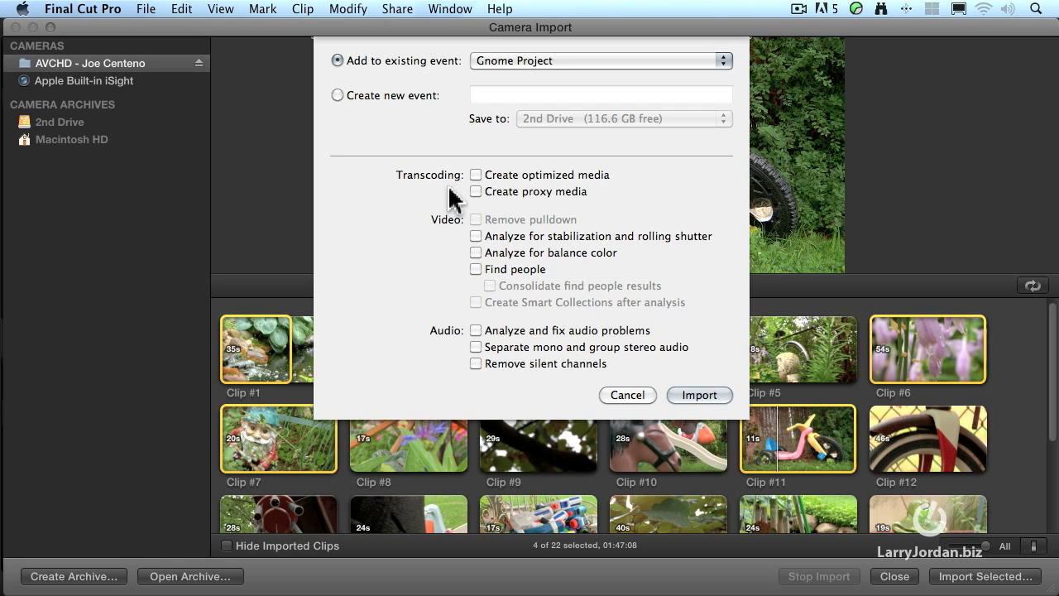
{"action": "left_click", "coordinate": [476, 174]}
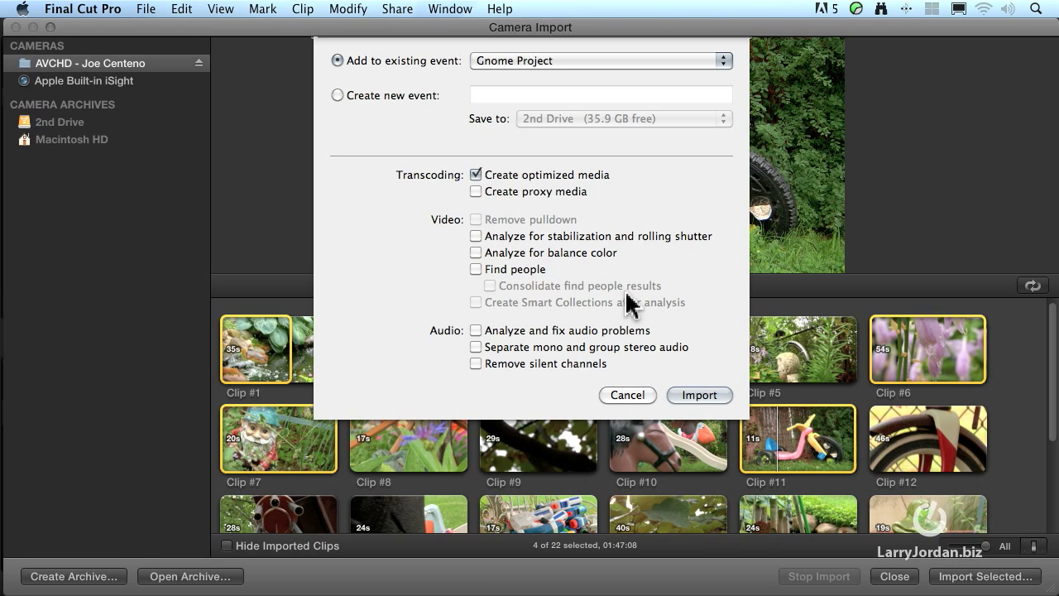
Import the clips with stabilization, balance color, find people, Smart Collections and all three audio options enabled, and close Camera Import
{"action": "left_click", "coordinate": [476, 236]}
{"action": "left_click", "coordinate": [475, 253]}
{"action": "left_click", "coordinate": [476, 268]}
{"action": "left_click", "coordinate": [476, 302]}
{"action": "left_click", "coordinate": [476, 330]}
{"action": "left_click", "coordinate": [476, 347]}
{"action": "left_click", "coordinate": [476, 363]}
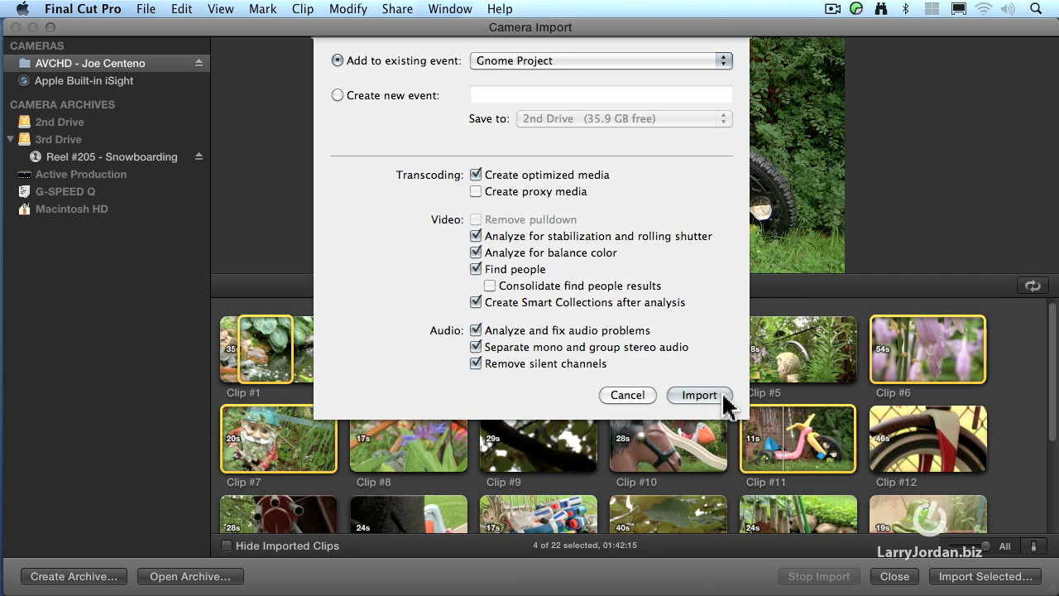
{"action": "left_click", "coordinate": [721, 395]}
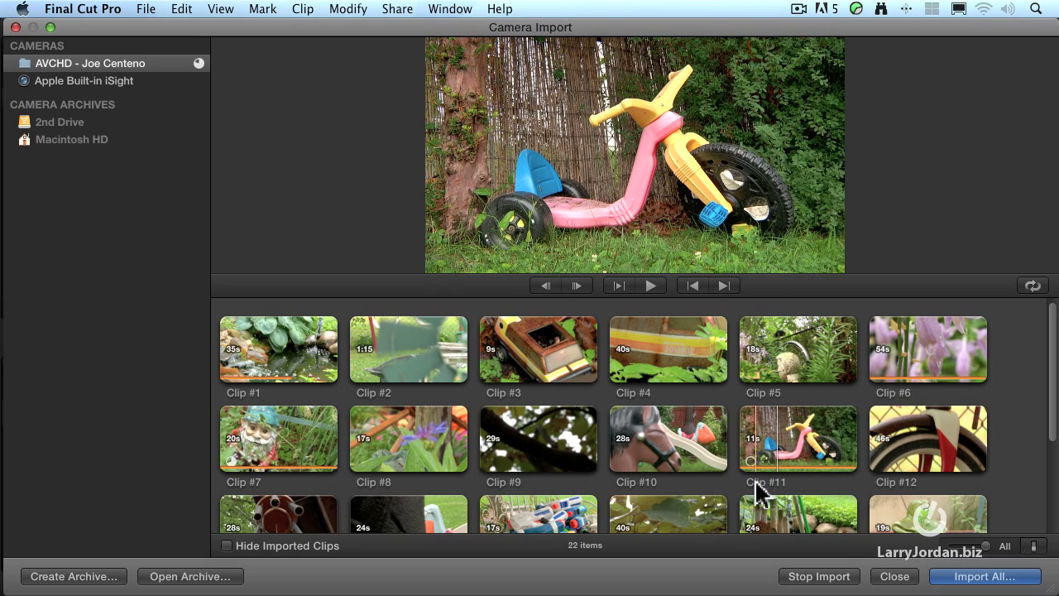
{"action": "left_click", "coordinate": [890, 578]}
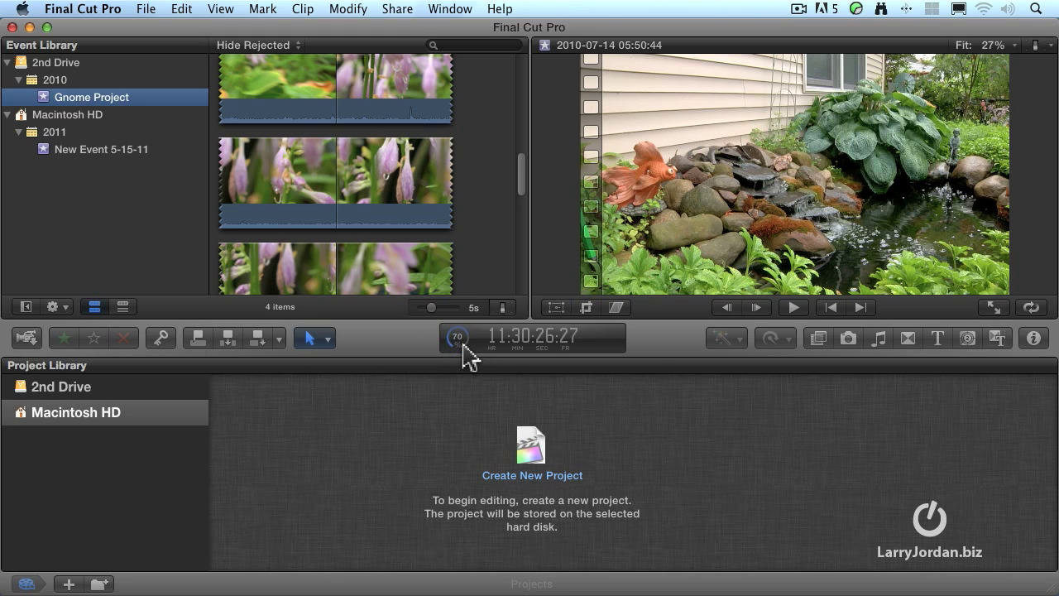
Review the progress of the individual transcoding and analysis jobs in Background Tasks, and close the window
{"action": "left_click", "coordinate": [458, 340]}
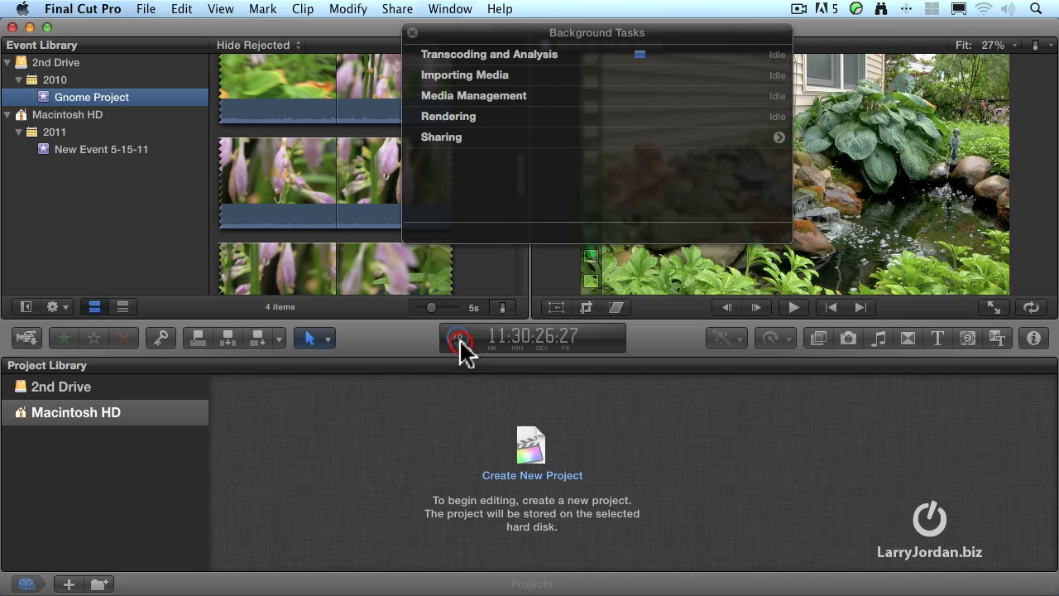
{"action": "left_click_drag", "start_coordinate": [504, 36], "coordinate": [428, 70]}
{"action": "left_click", "coordinate": [339, 86]}
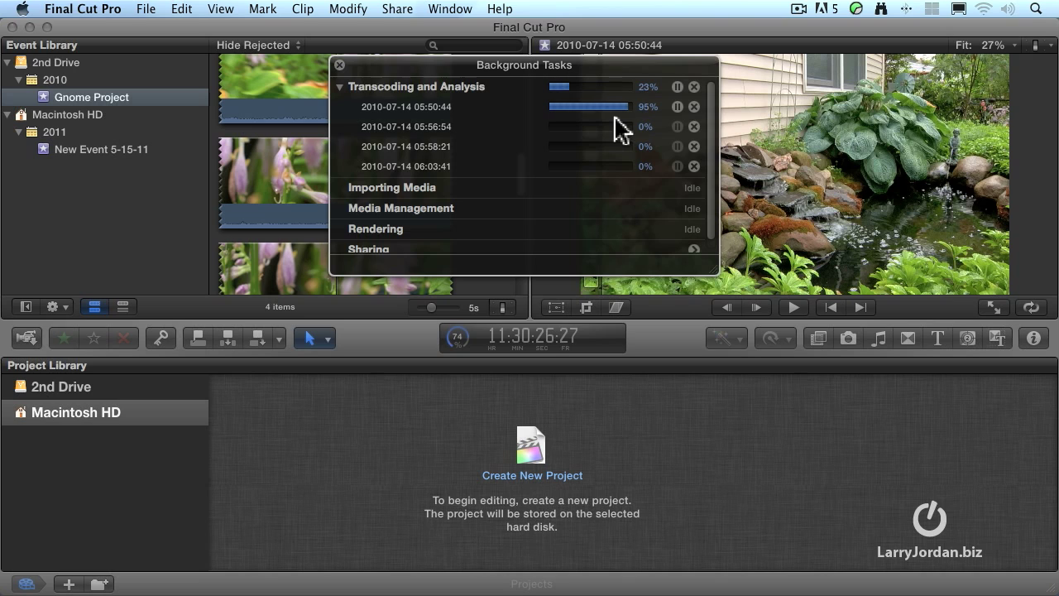
{"action": "left_click", "coordinate": [340, 64]}
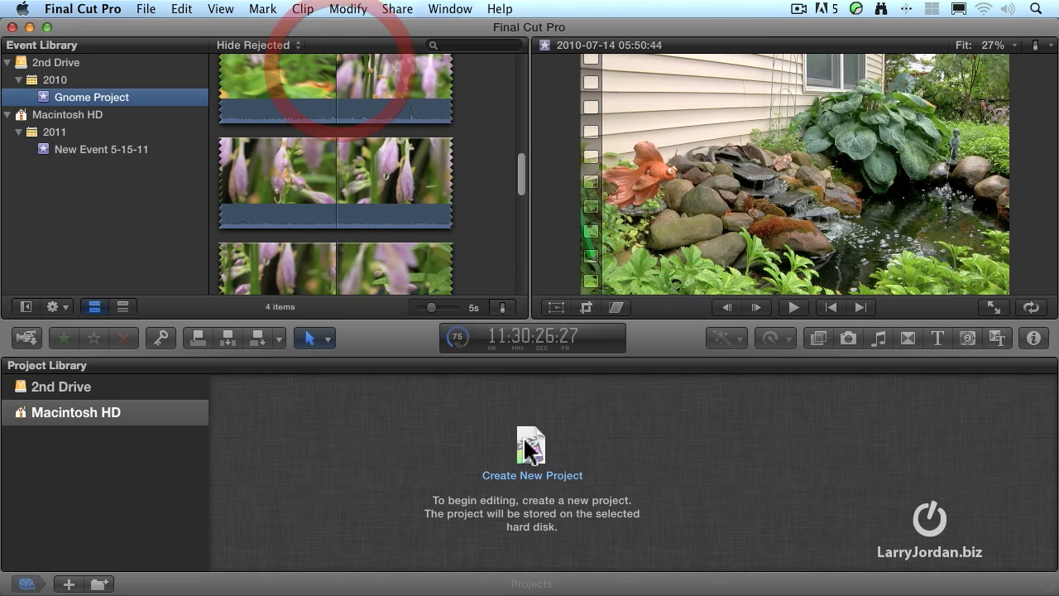
{"action": "left_click", "coordinate": [462, 347]}
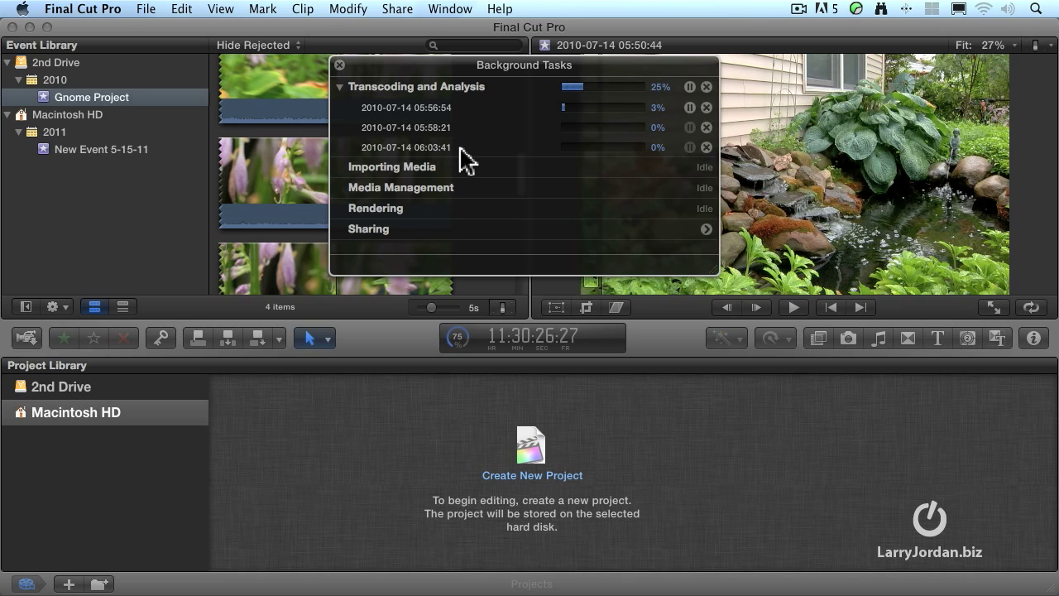
{"action": "left_click", "coordinate": [340, 65]}
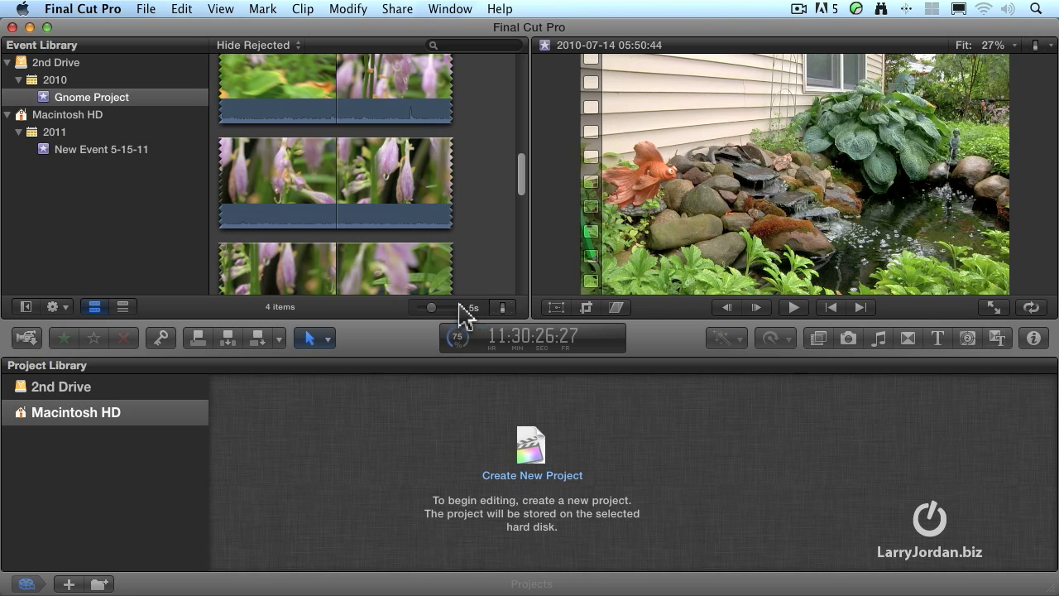
Increase the clip height slightly in the event's filmstrip view and turn off the audio waveforms
{"action": "mouse_move", "coordinate": [430, 308]}
{"action": "left_mouse_down"}
{"action": "mouse_move", "coordinate": [471, 310]}
{"action": "mouse_move", "coordinate": [432, 310]}
{"action": "mouse_move", "coordinate": [433, 319]}
{"action": "left_mouse_up"}
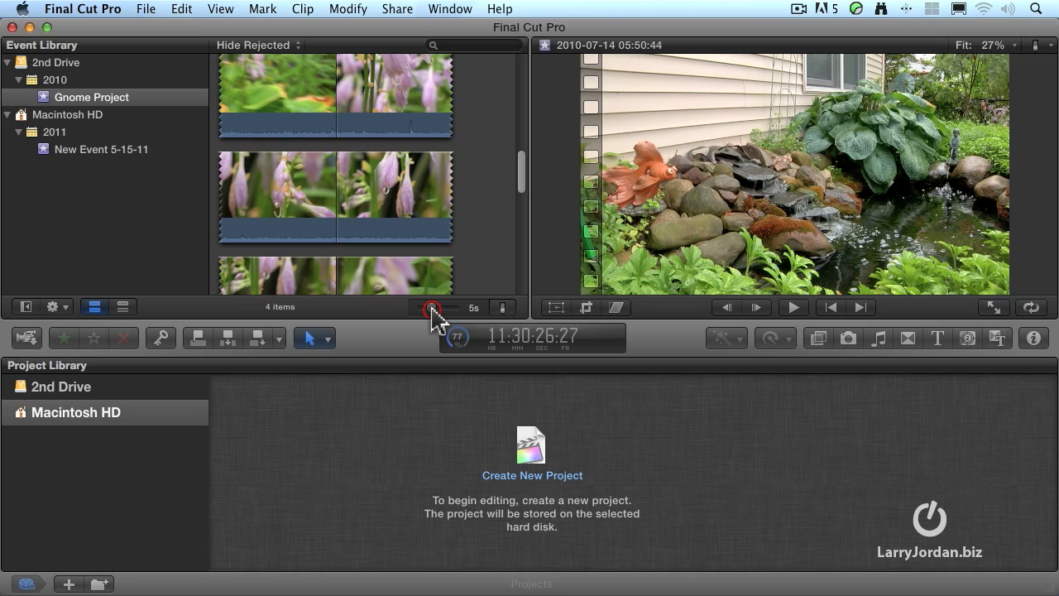
{"action": "left_click", "coordinate": [502, 308]}
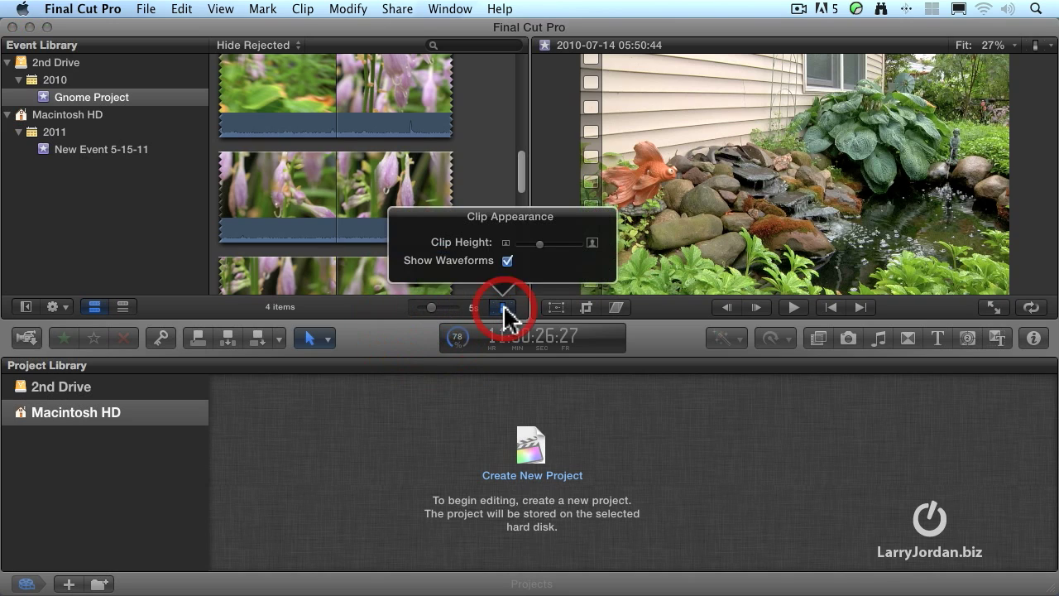
{"action": "mouse_move", "coordinate": [540, 245]}
{"action": "left_mouse_down"}
{"action": "mouse_move", "coordinate": [523, 245]}
{"action": "mouse_move", "coordinate": [556, 246]}
{"action": "mouse_move", "coordinate": [543, 245]}
{"action": "left_mouse_up"}
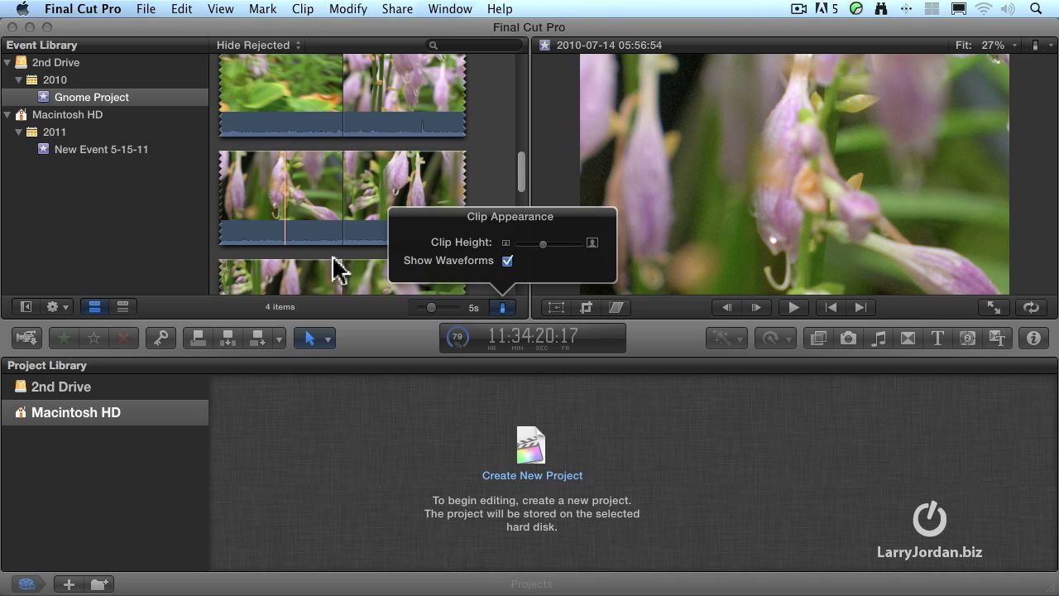
{"action": "left_click", "coordinate": [507, 260]}
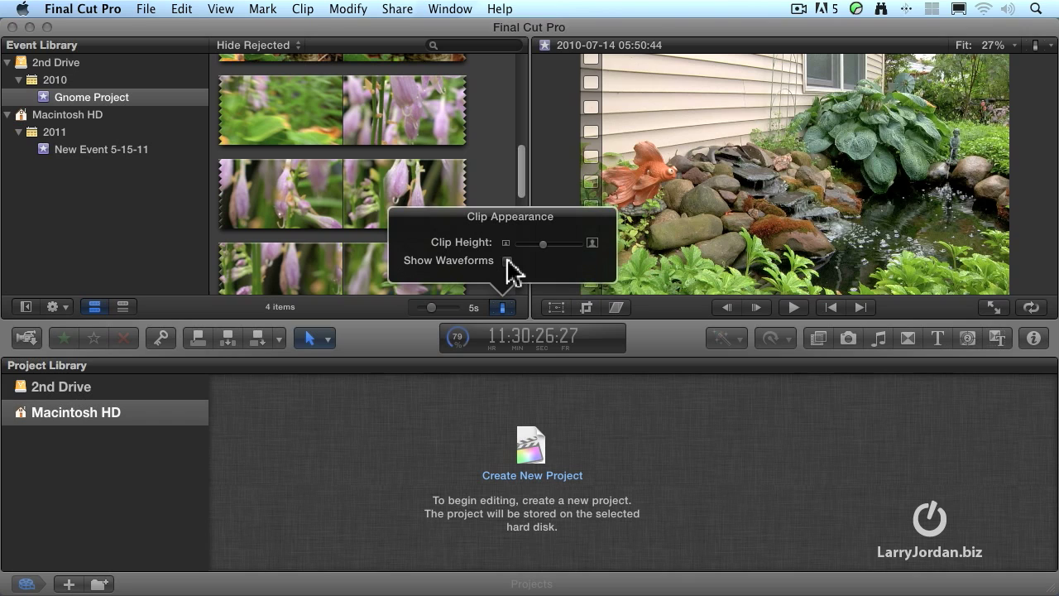
{"action": "left_click", "coordinate": [507, 260]}
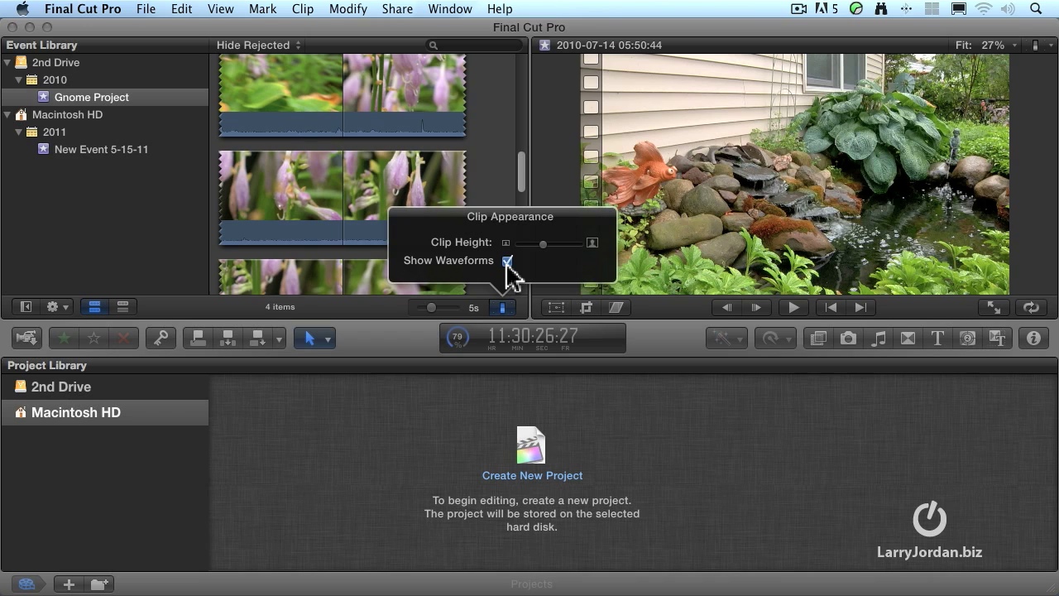
{"action": "left_click", "coordinate": [507, 261]}
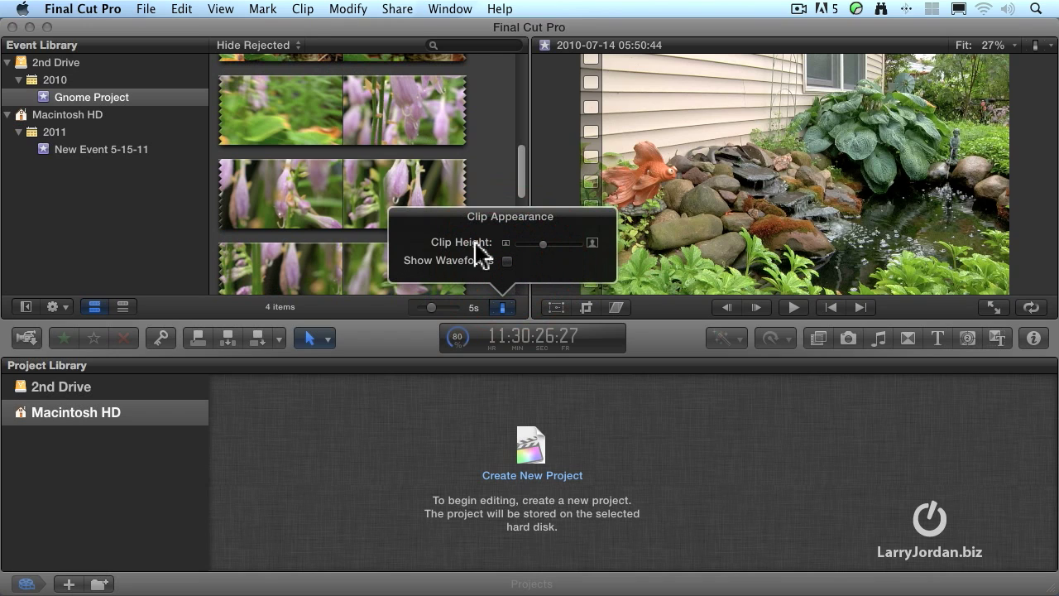
{"action": "left_click", "coordinate": [502, 307]}
{"action": "left_click", "coordinate": [502, 308]}
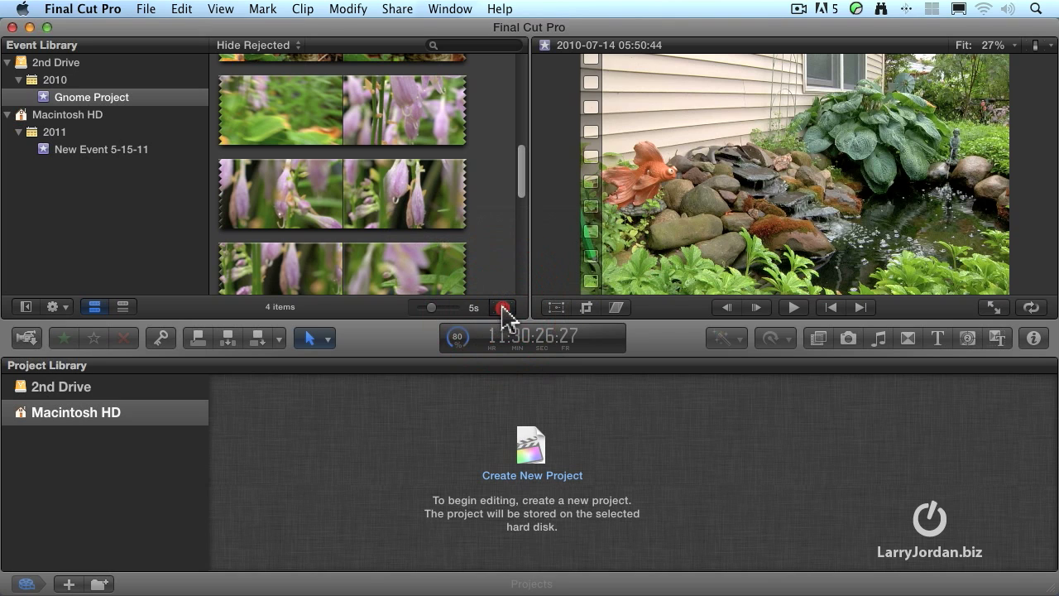
{"action": "left_click", "coordinate": [502, 308]}
{"action": "left_click", "coordinate": [503, 307]}
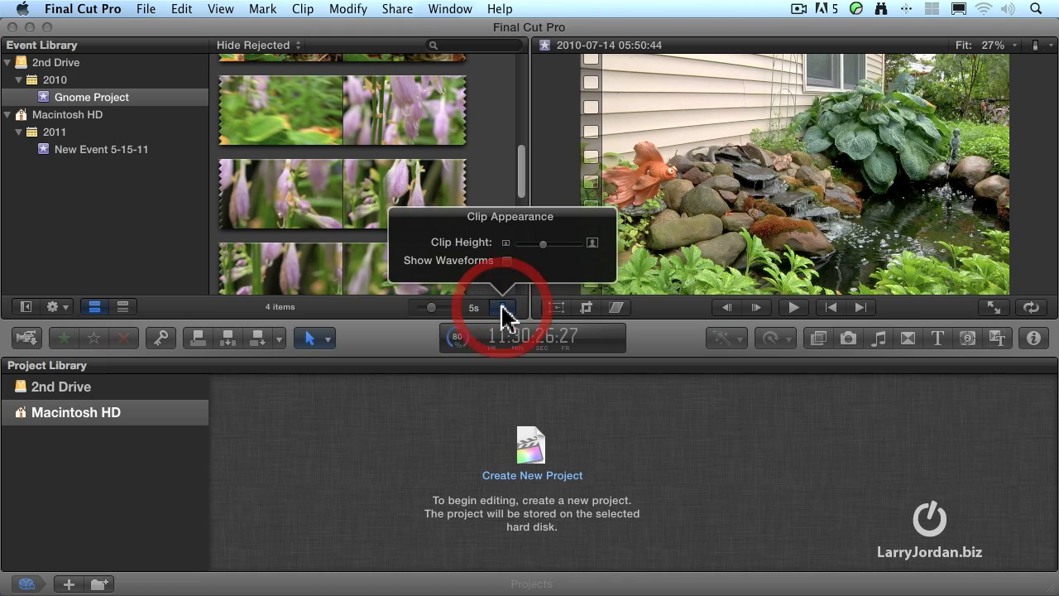
{"action": "left_click", "coordinate": [503, 307]}
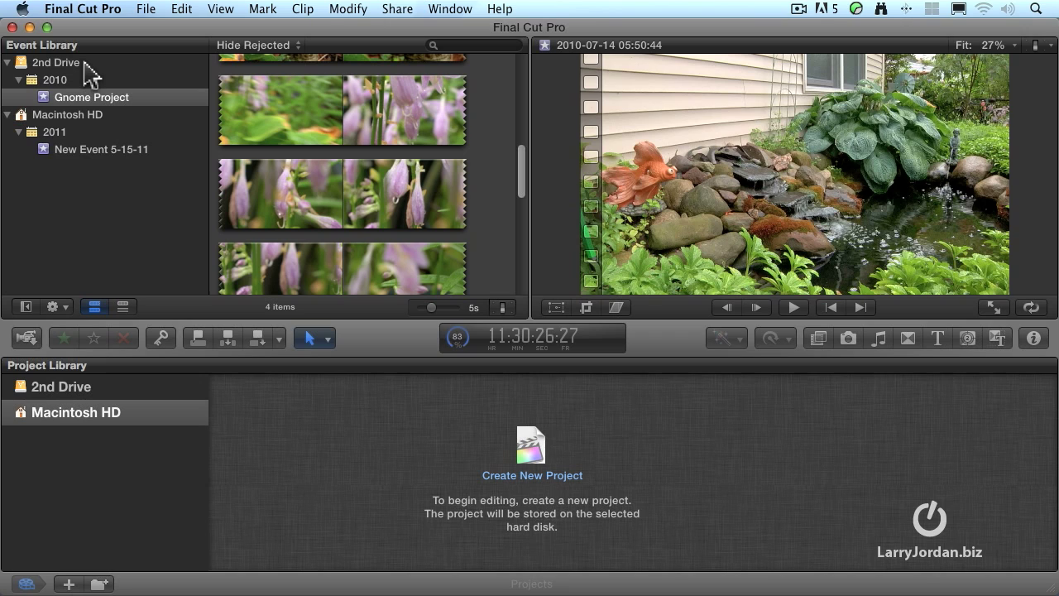
Select 2nd Drive in the Project Library as the storage location for a new project
{"action": "left_click", "coordinate": [83, 96]}
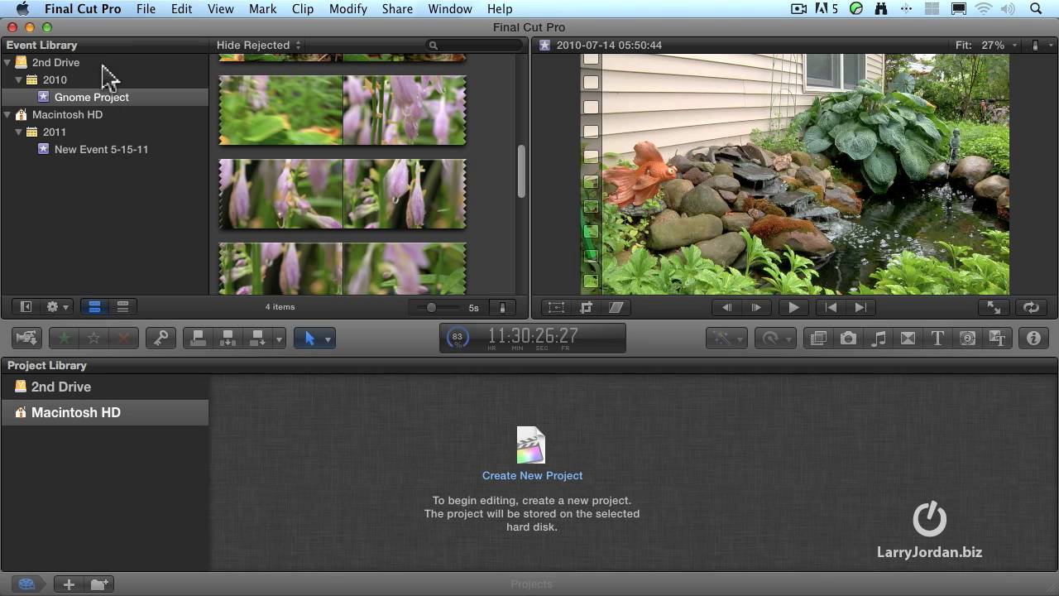
{"action": "left_click", "coordinate": [127, 391]}
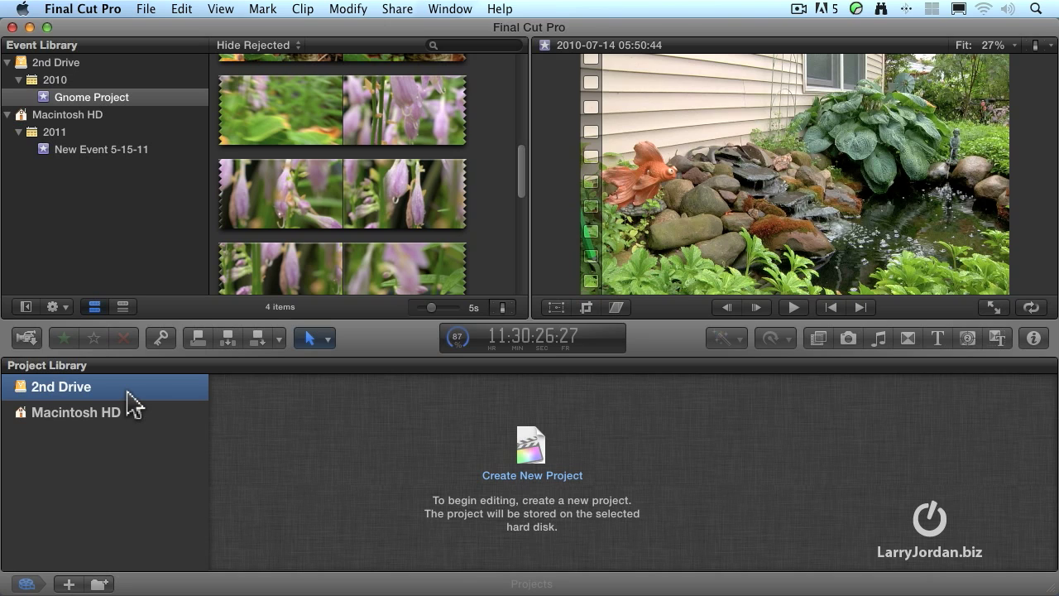
{"action": "left_click", "coordinate": [122, 410]}
{"action": "left_click", "coordinate": [123, 389]}
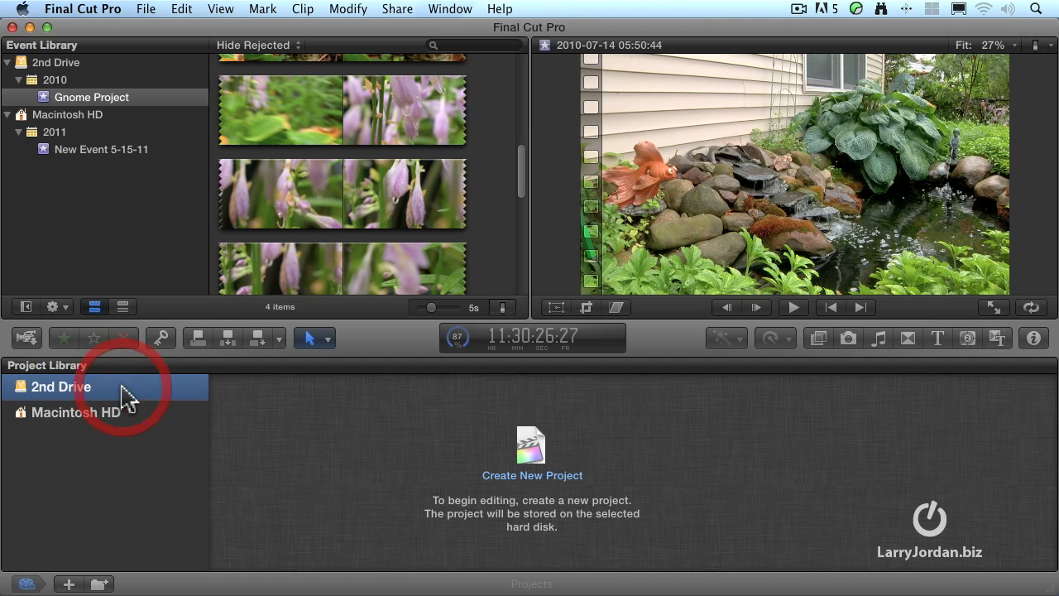
{"action": "left_click", "coordinate": [123, 412]}
{"action": "left_click", "coordinate": [122, 392]}
{"action": "left_click", "coordinate": [124, 414]}
{"action": "left_click", "coordinate": [123, 390]}
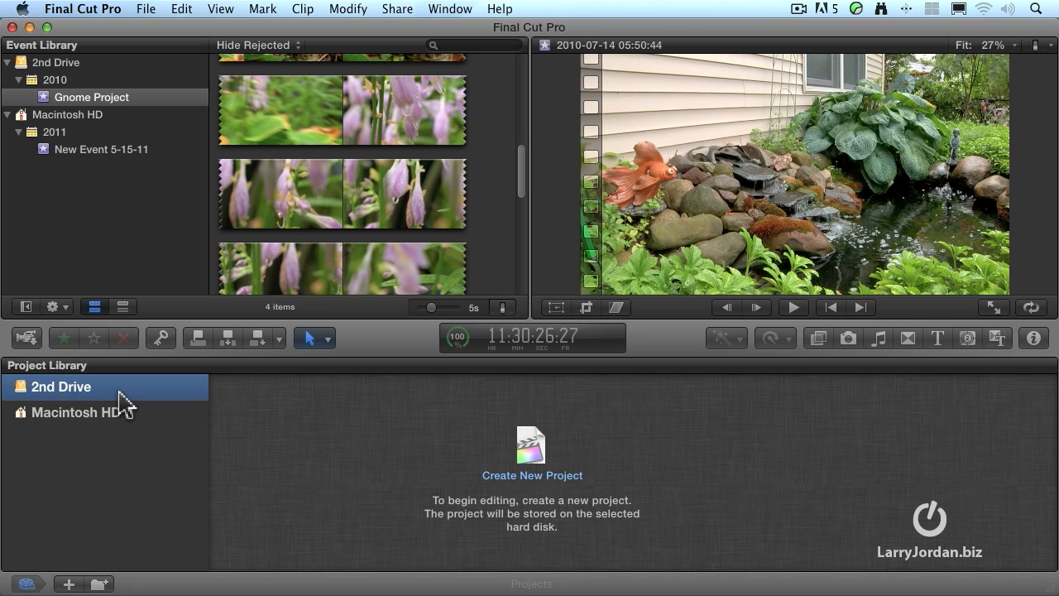
Start a new project on 2nd Drive and name it Gnomes Among Us
{"action": "left_click", "coordinate": [70, 585]}
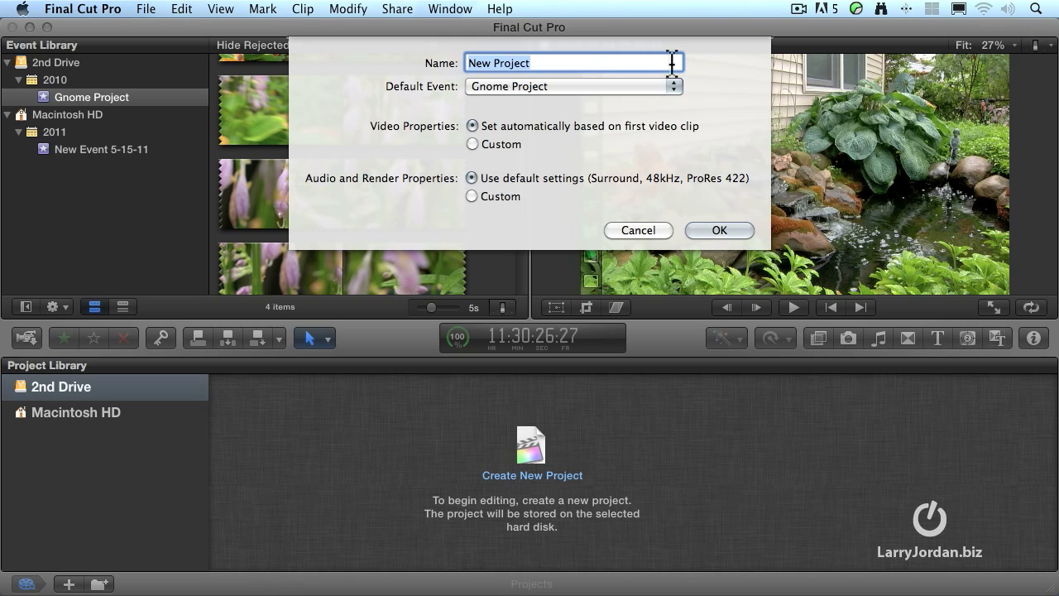
{"action": "type", "text": "Gna"}
{"action": "key", "text": "BackSpace"}
{"action": "key", "text": "BackSpace"}
{"action": "type", "text": "nome Project"}
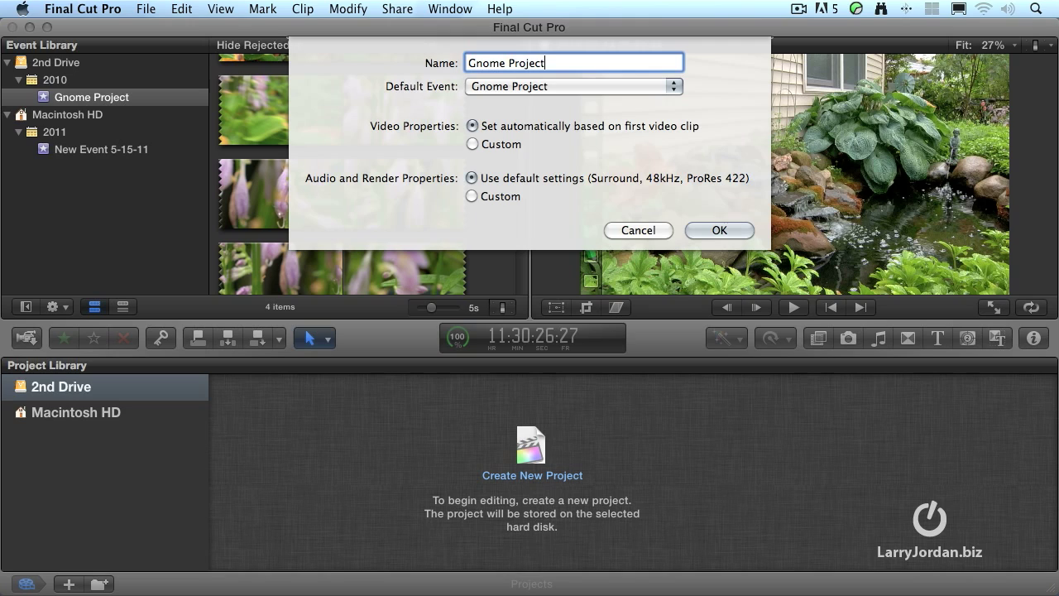
{"action": "key", "text": "BackSpace"}
{"action": "key", "text": "BackSpace"}
{"action": "key", "text": "BackSpace"}
{"action": "key", "text": "BackSpace"}
{"action": "key", "text": "BackSpace"}
{"action": "key", "text": "BackSpace"}
{"action": "key", "text": "BackSpace"}
{"action": "type", "text": "Among Us"}
{"action": "left_click", "coordinate": [506, 63]}
{"action": "type", "text": "s"}
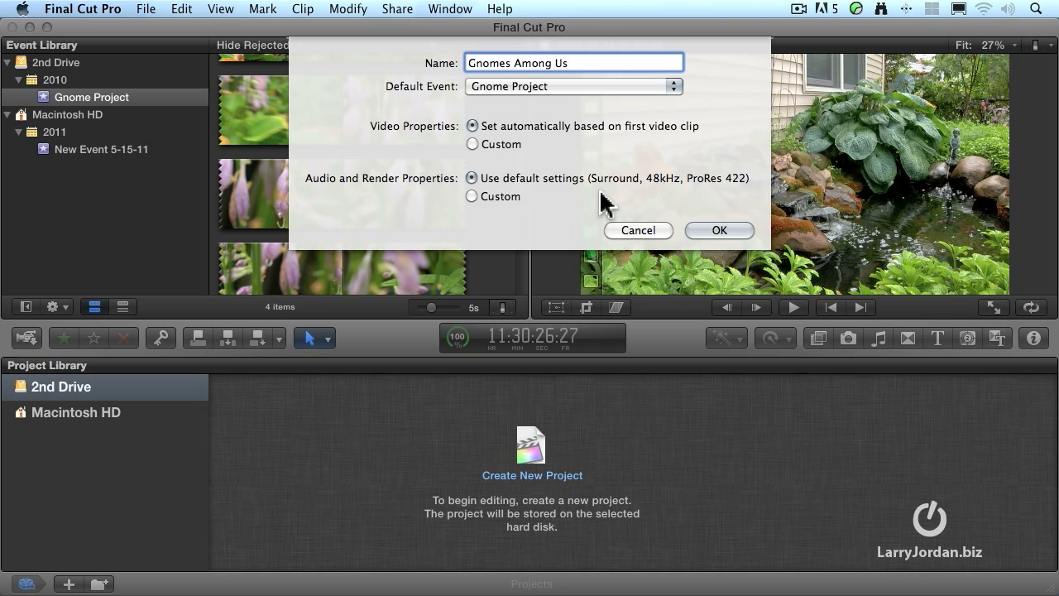
Create the project with custom audio and render properties: Stereo channels, 48kHz sample rate and Apple ProRes 422 render format
{"action": "left_click", "coordinate": [471, 196]}
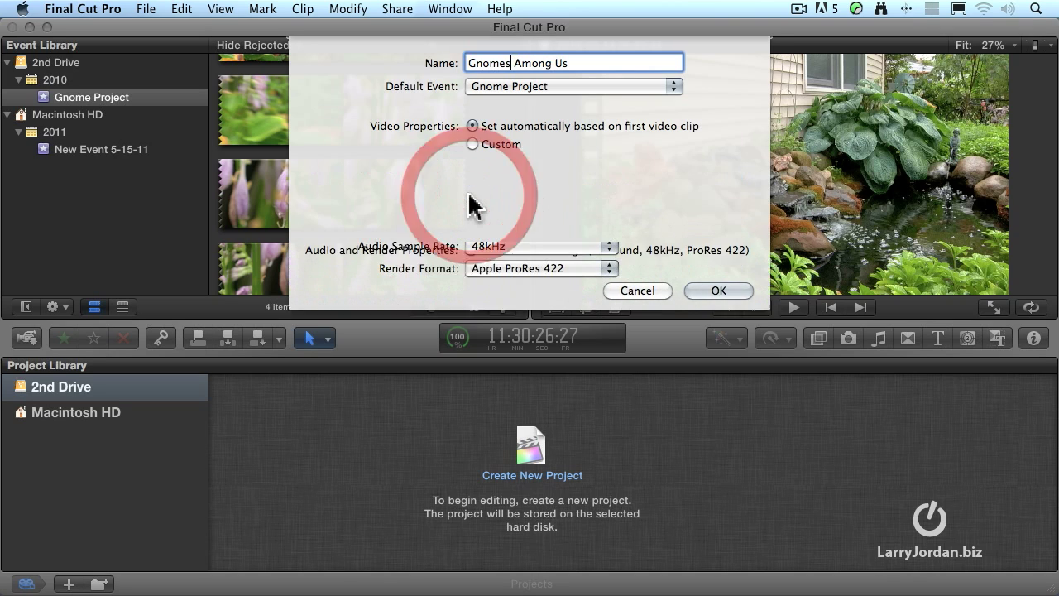
{"action": "left_click", "coordinate": [580, 223]}
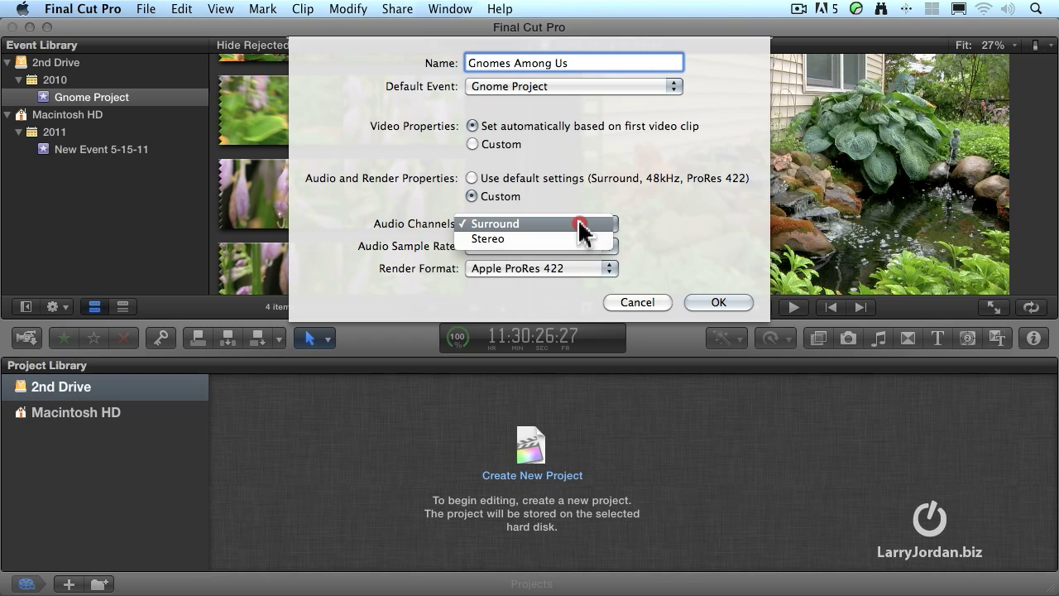
{"action": "left_click", "coordinate": [580, 238]}
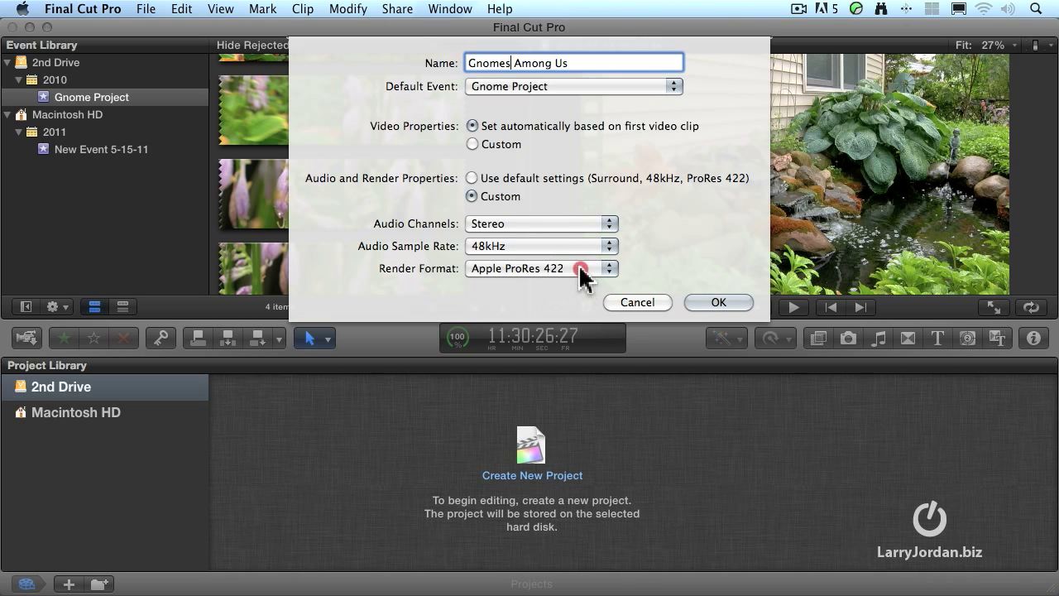
{"action": "left_click", "coordinate": [611, 268]}
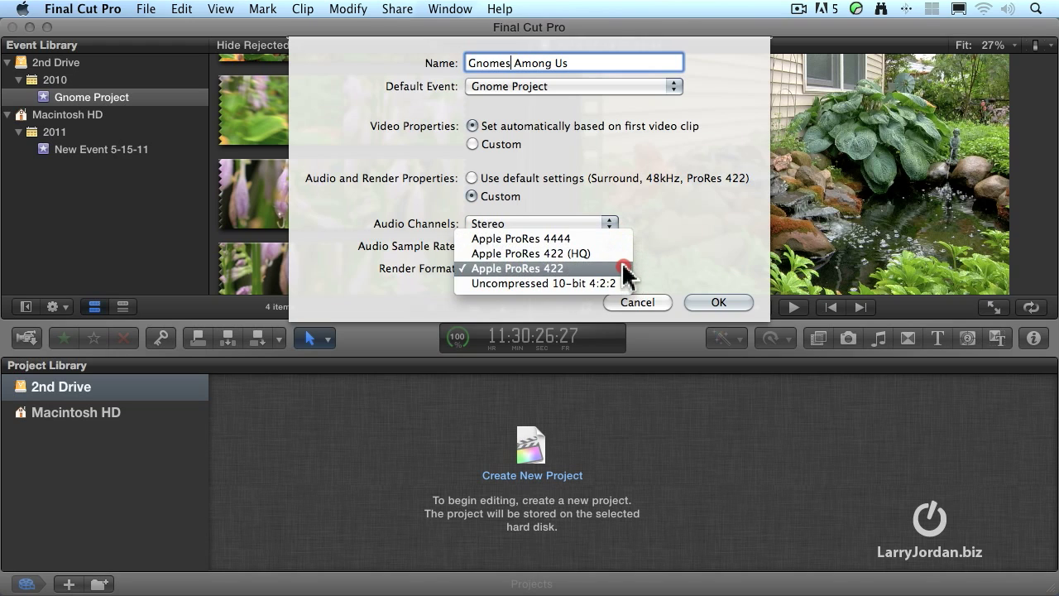
{"action": "left_click", "coordinate": [620, 268]}
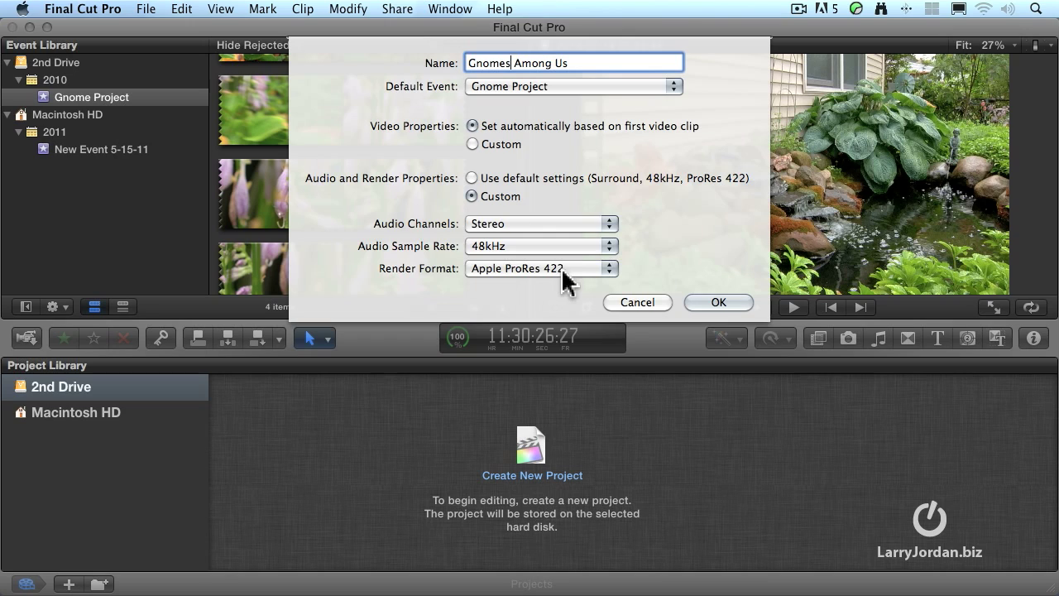
{"action": "left_click_drag", "start_coordinate": [592, 269], "coordinate": [624, 287]}
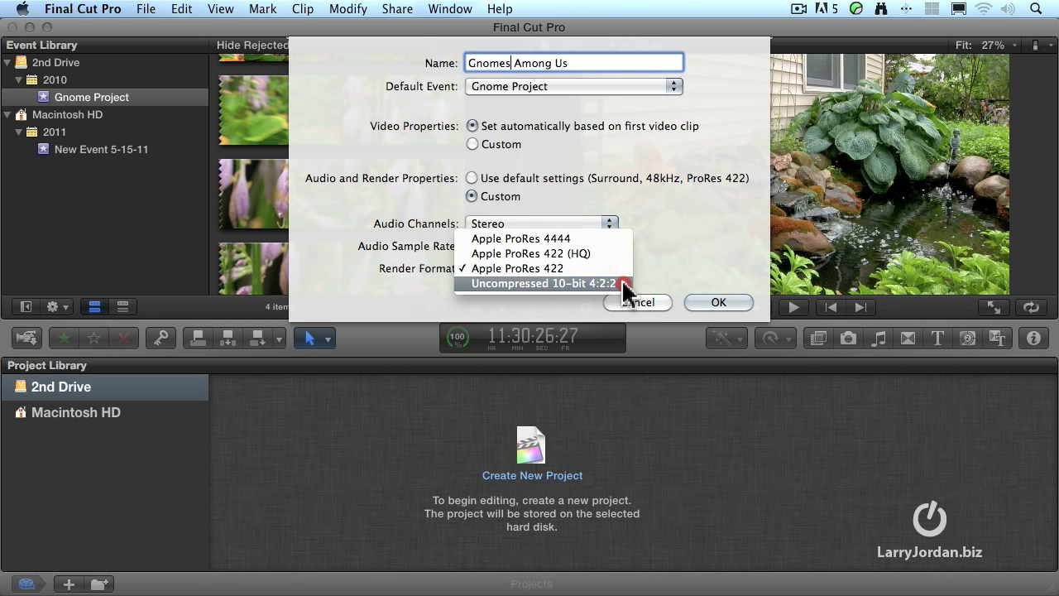
{"action": "left_click_drag", "start_coordinate": [624, 285], "coordinate": [621, 267]}
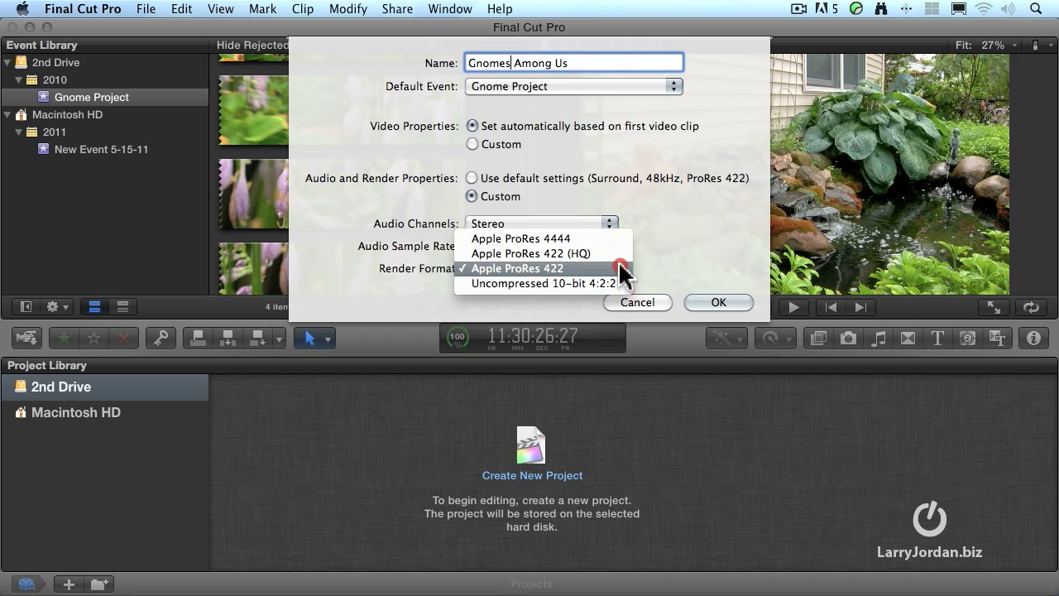
{"action": "left_click_drag", "start_coordinate": [621, 266], "coordinate": [620, 264]}
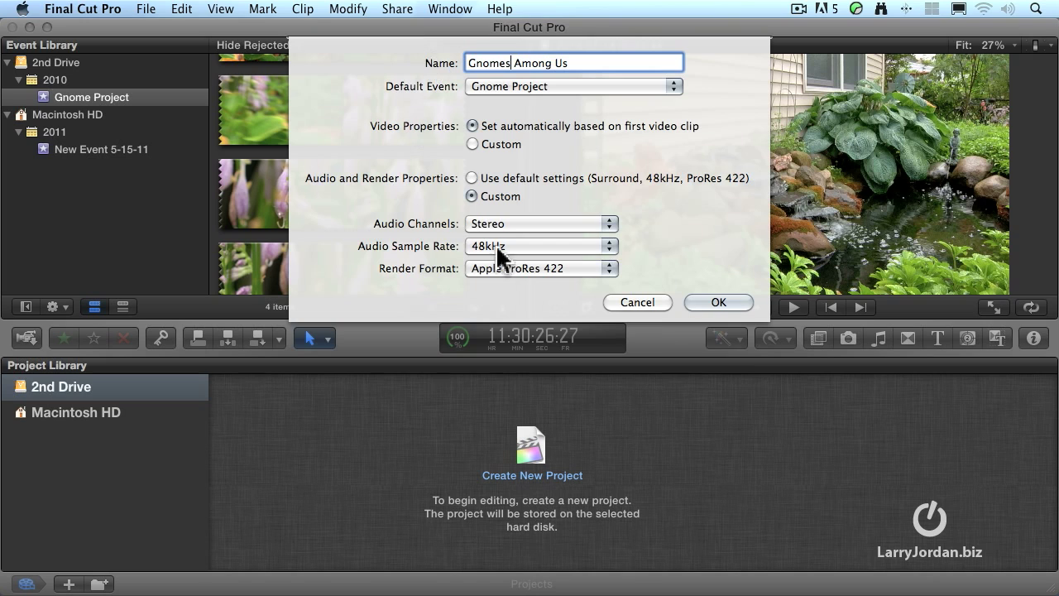
{"action": "left_click", "coordinate": [737, 305]}
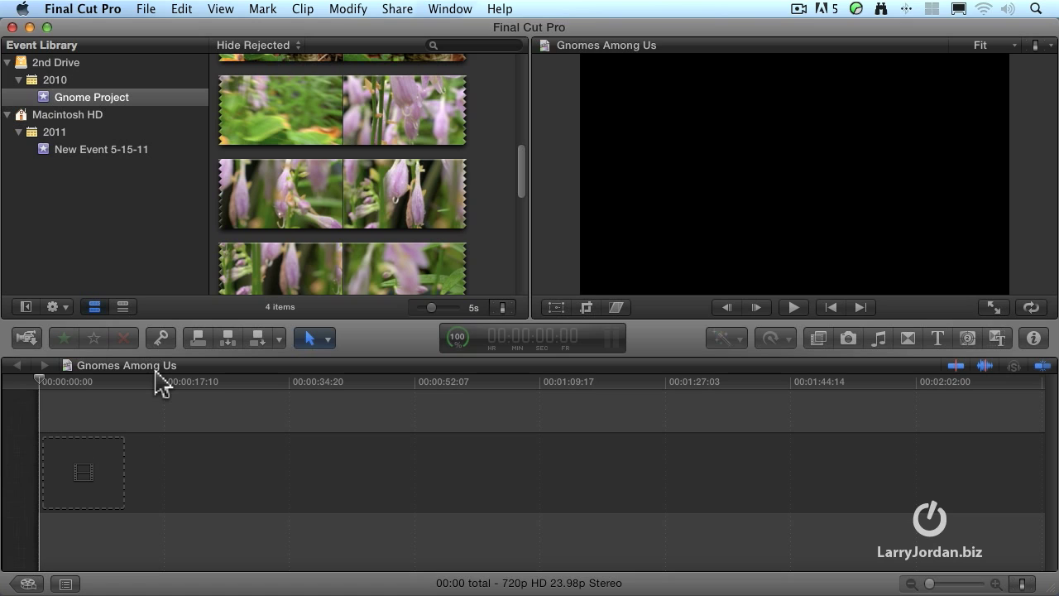
View the Gnomes Among Us project in the Project Library and return to its timeline
{"action": "left_click", "coordinate": [28, 583]}
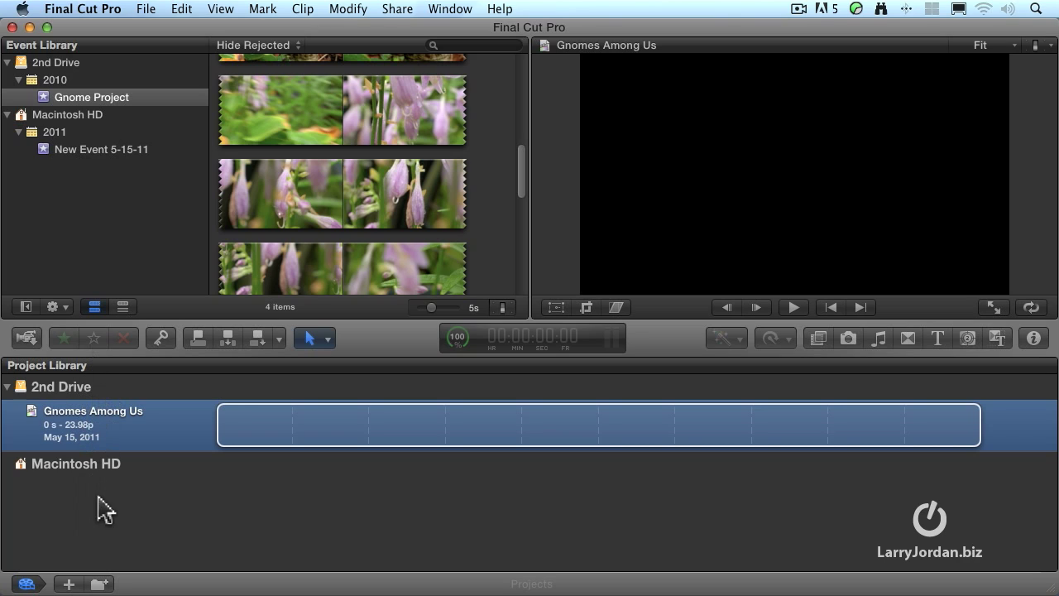
{"action": "left_click", "coordinate": [27, 584]}
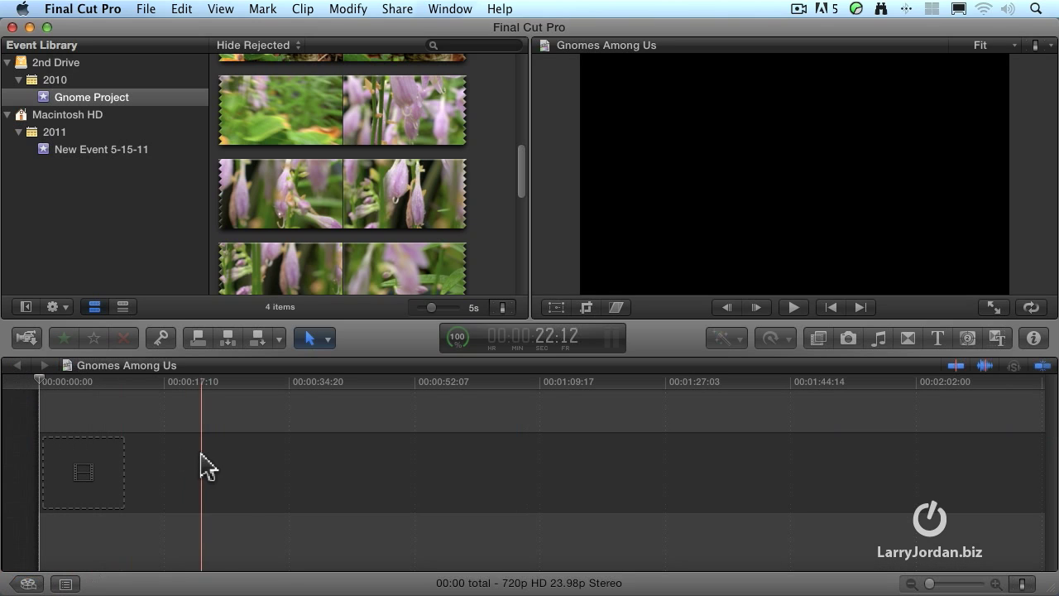